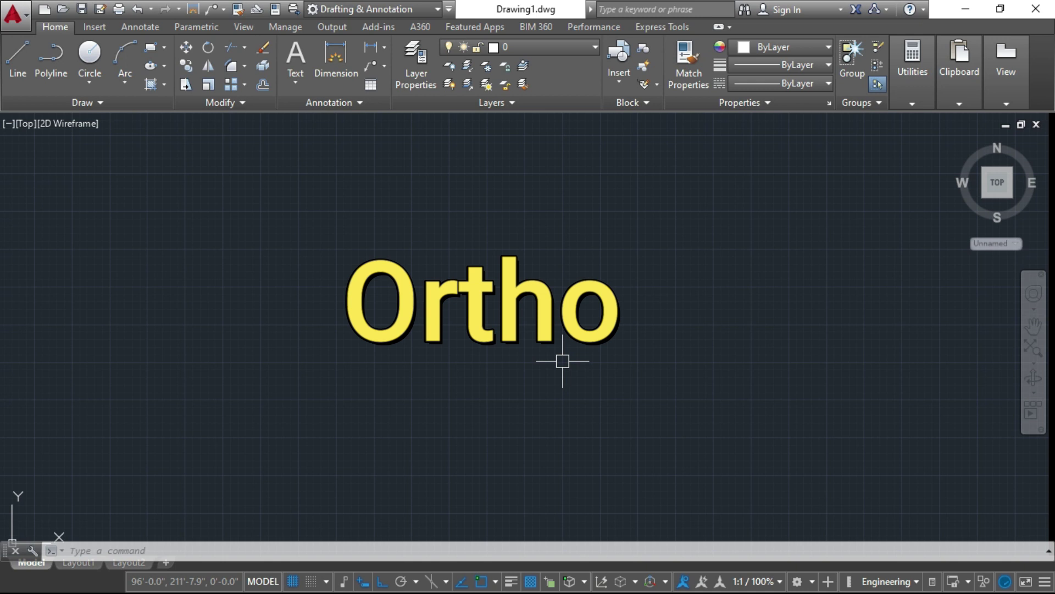
# Toggle Ortho mode off and on several times with the status bar button and F8, leaving it on.
pyautogui.click(382, 581)
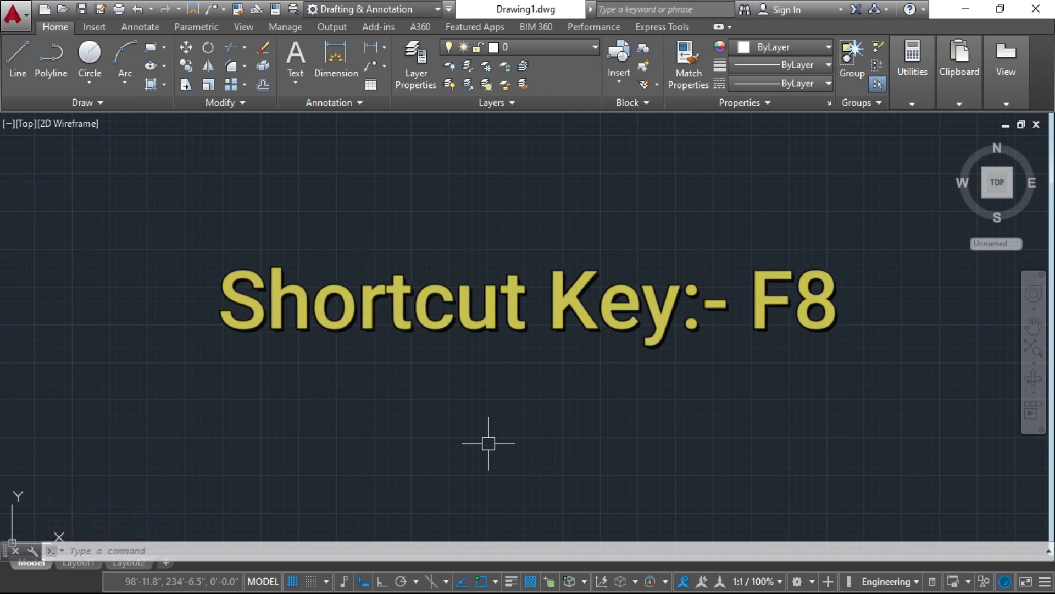
pyautogui.press('F8')
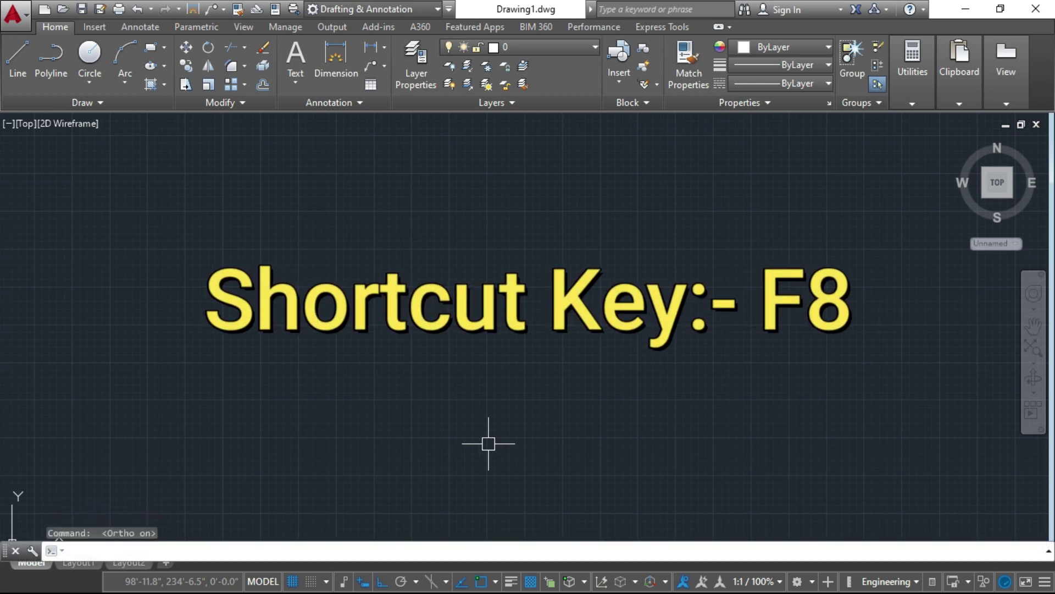
pyautogui.press('F8')
pyautogui.press('F8')
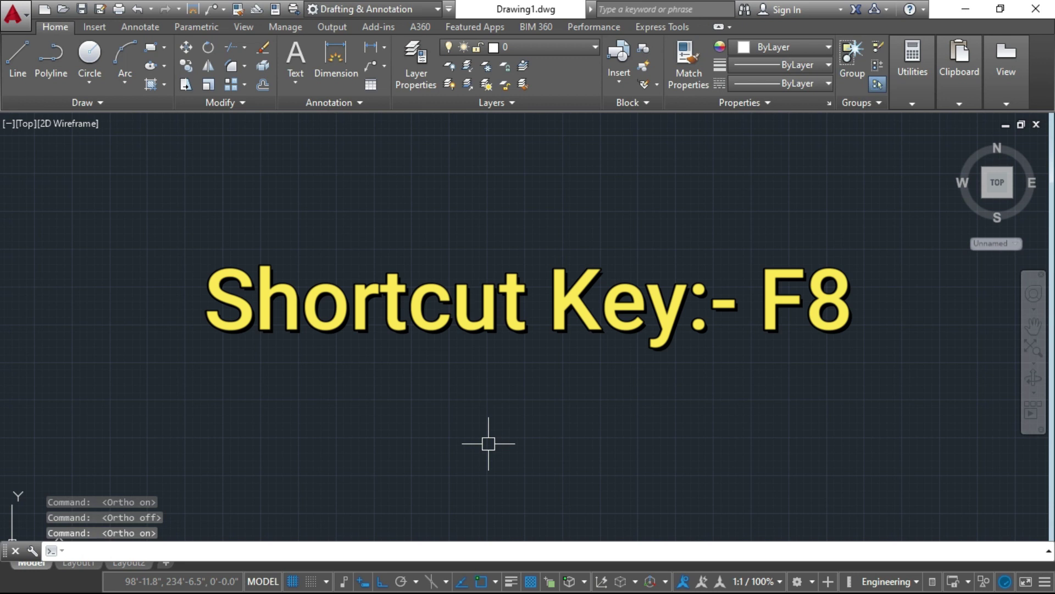
pyautogui.press('F8')
pyautogui.press('F8')
pyautogui.press('F8')
pyautogui.press('F8')
pyautogui.press('F8')
pyautogui.press('F8')
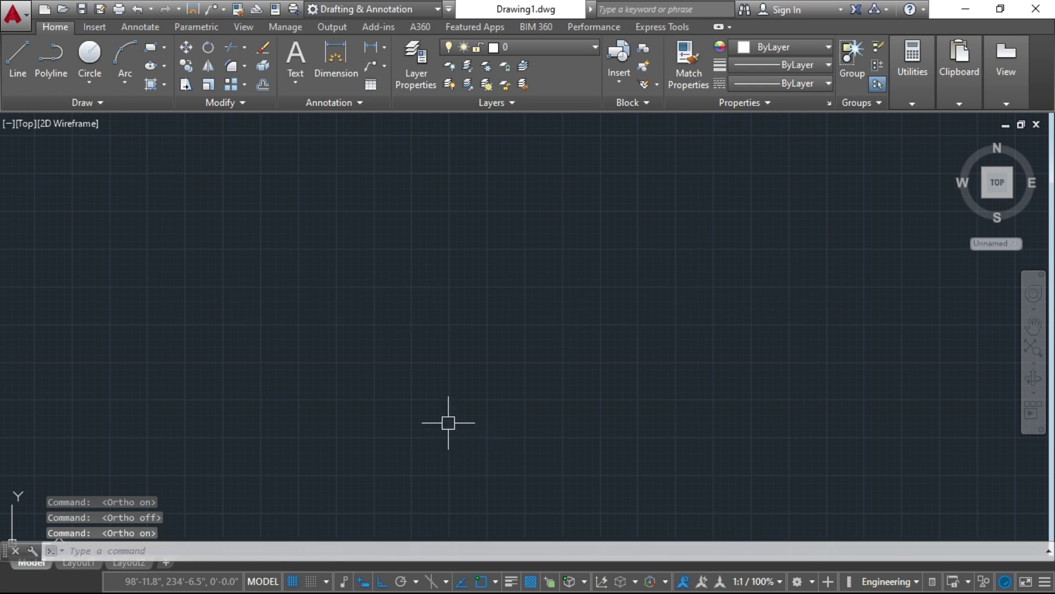
# Draw a horizontal line segment with Ortho on, then switch Ortho off mid-command.
pyautogui.click(18, 58)
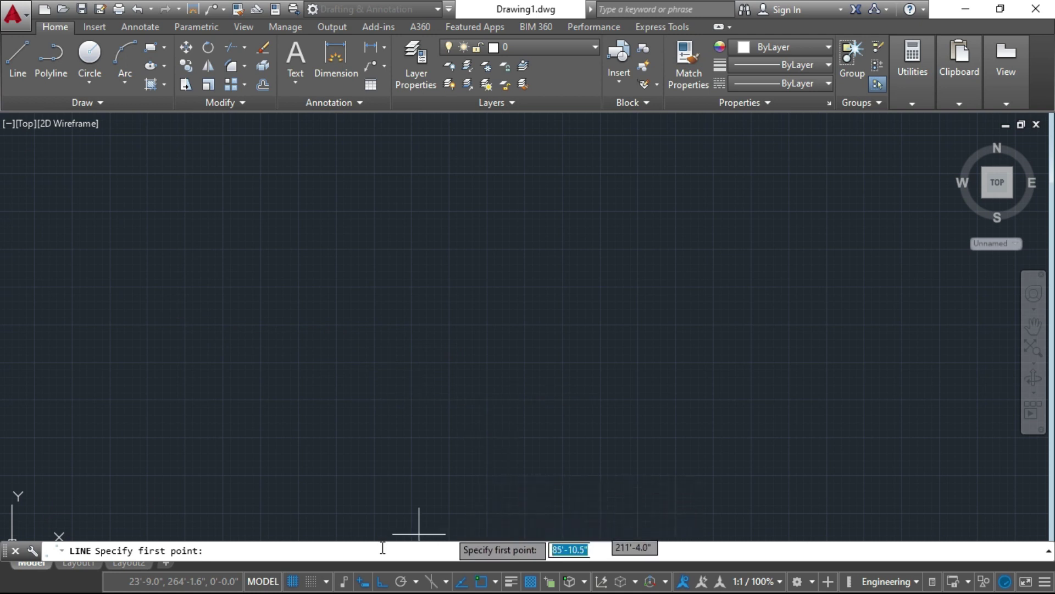
pyautogui.click(58, 304)
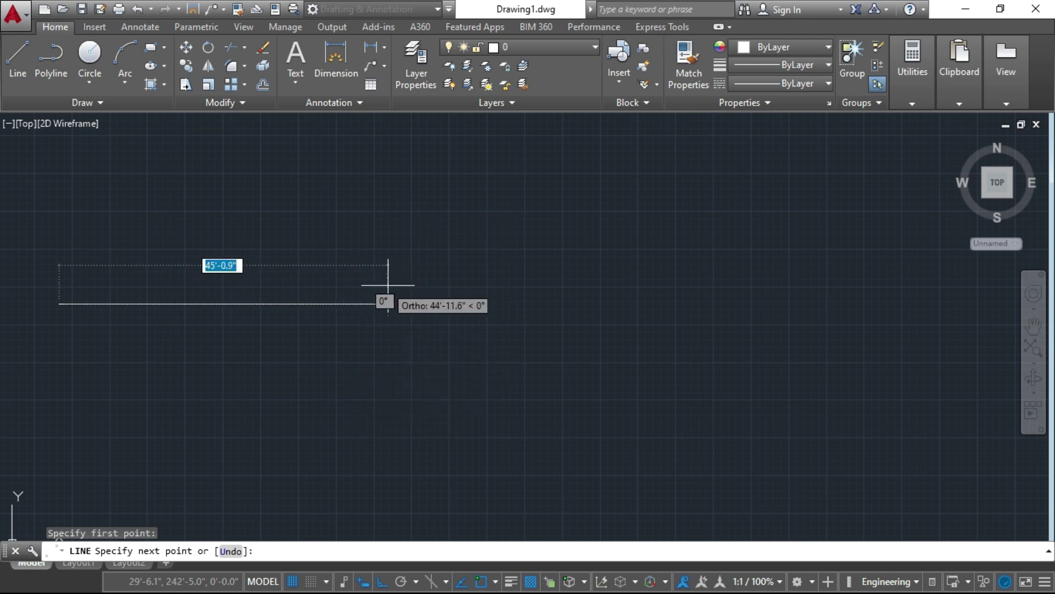
pyautogui.click(348, 304)
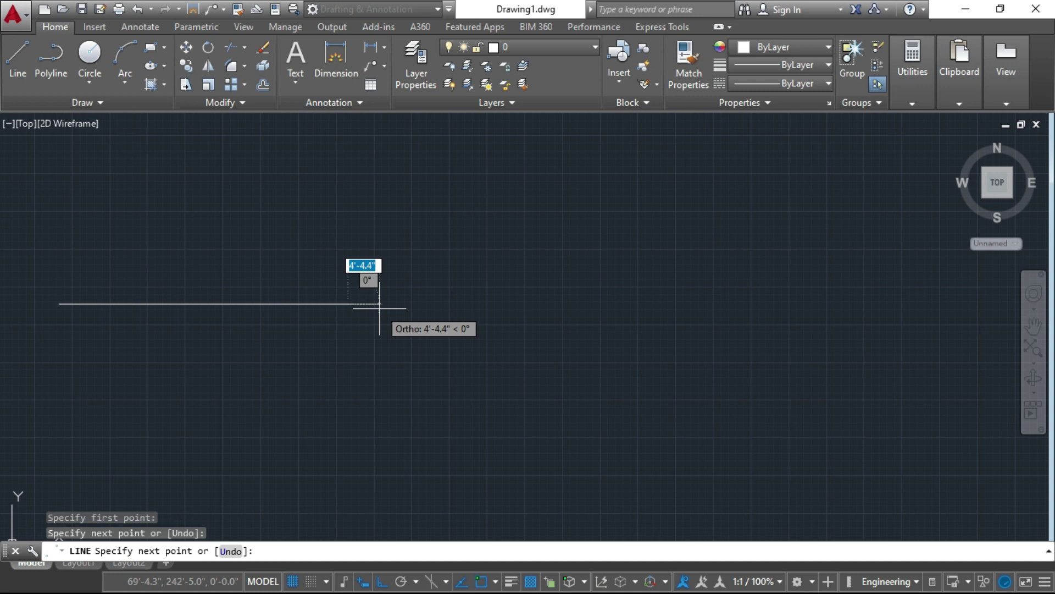
pyautogui.press('F8')
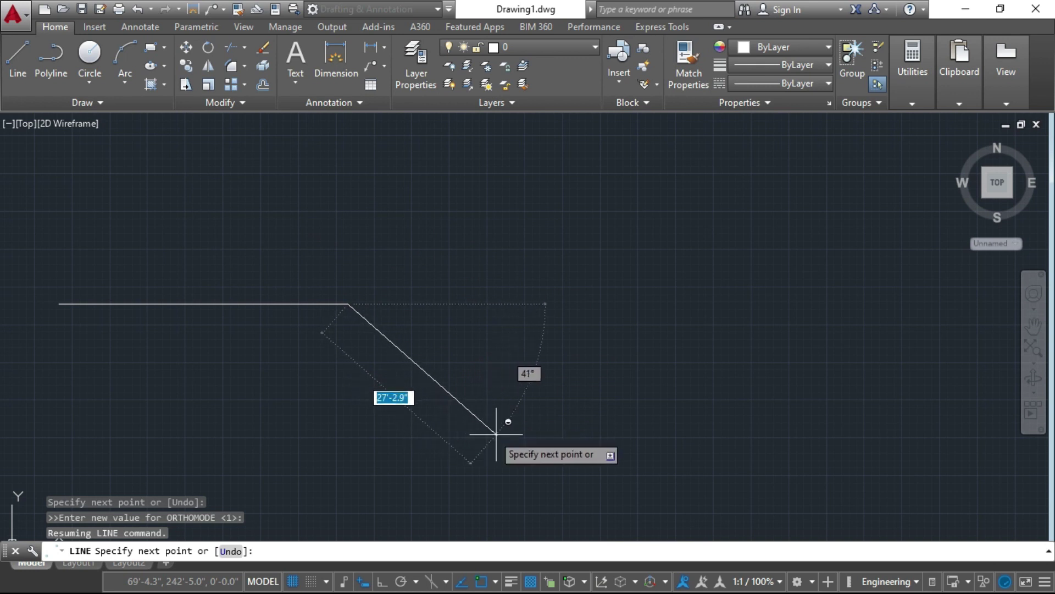
# Fix the endpoint of the angled line segment.
pyautogui.click(522, 431)
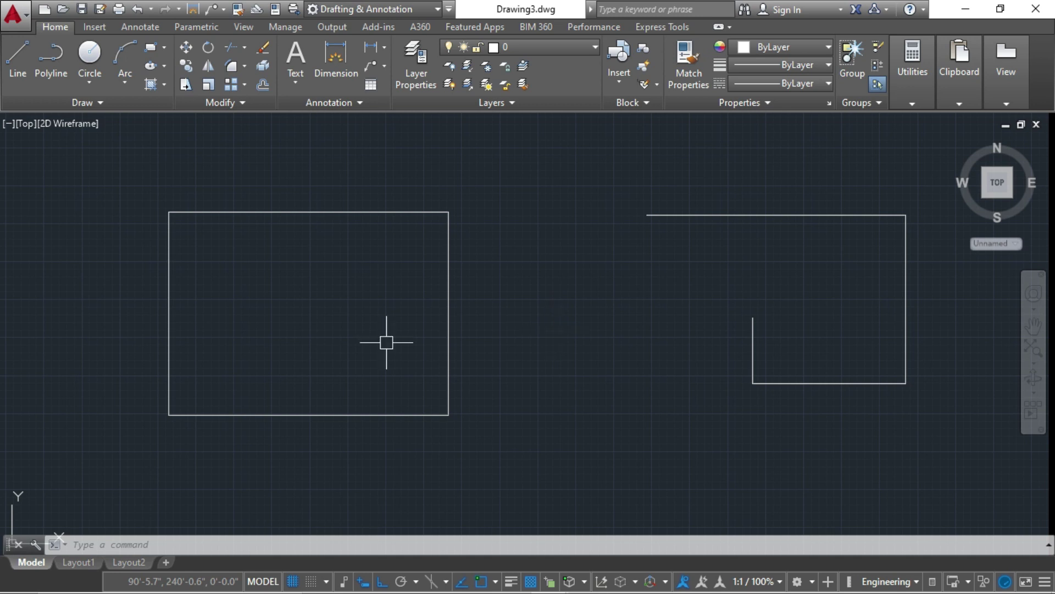
# Measure the left rectangle's four corners with AA: area 153473.8 sq in, perimeter 132'-2.8".
pyautogui.write('aa')
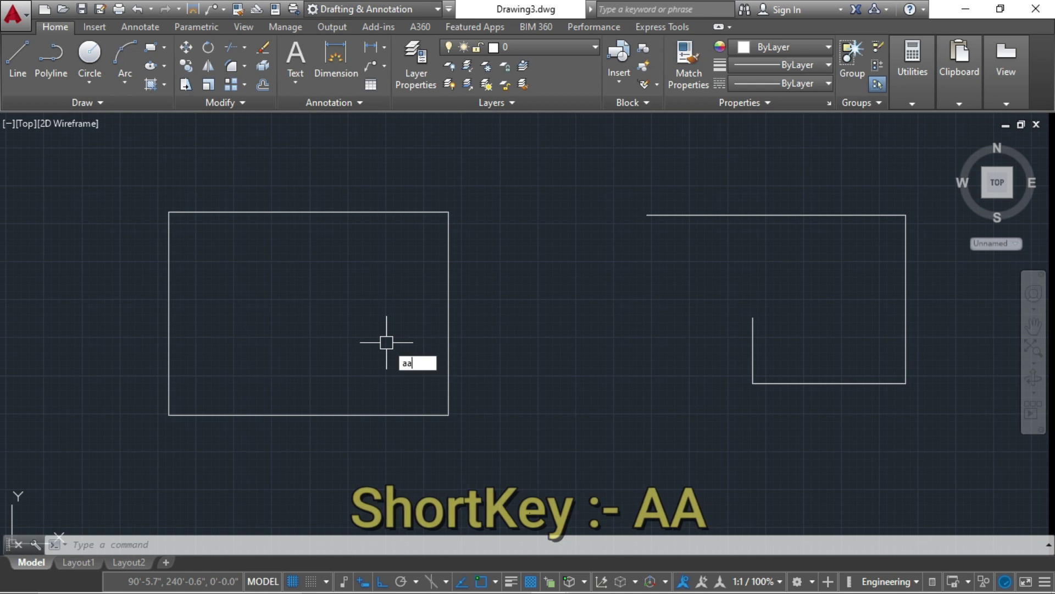
pyautogui.press('Return')
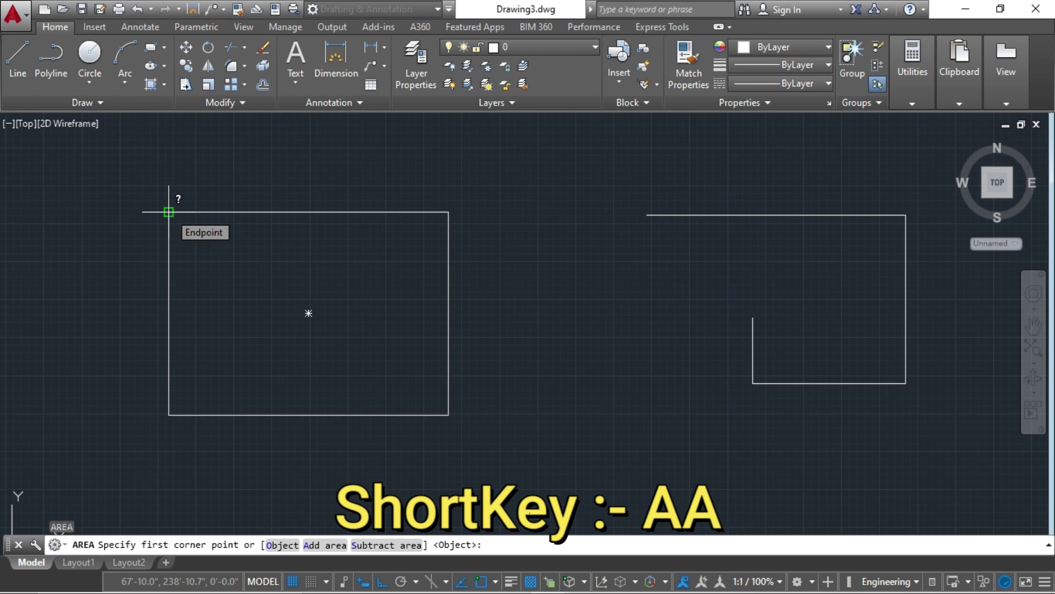
pyautogui.click(169, 212)
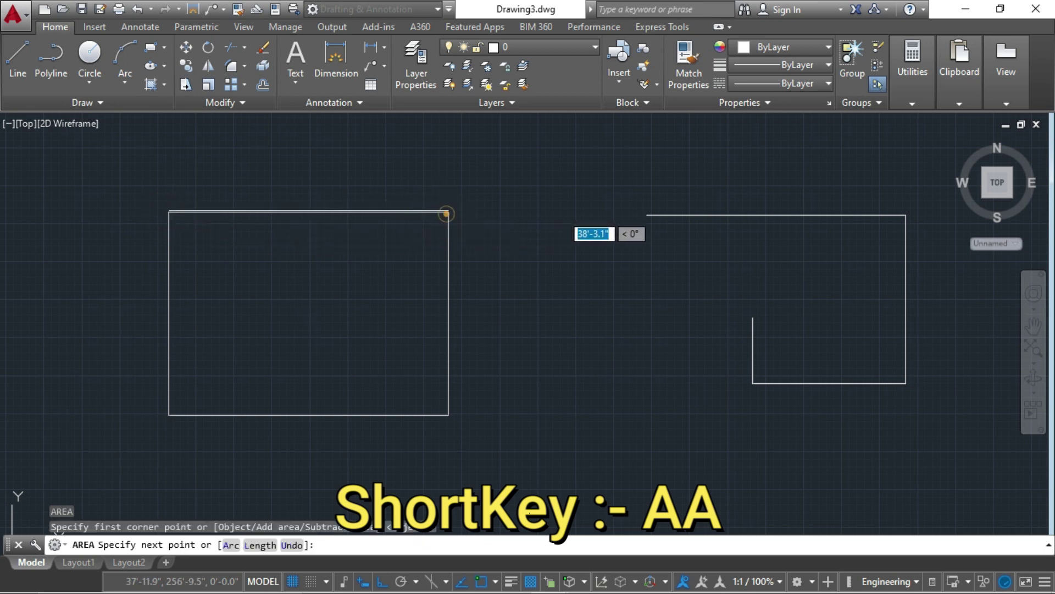
pyautogui.click(446, 214)
pyautogui.click(447, 414)
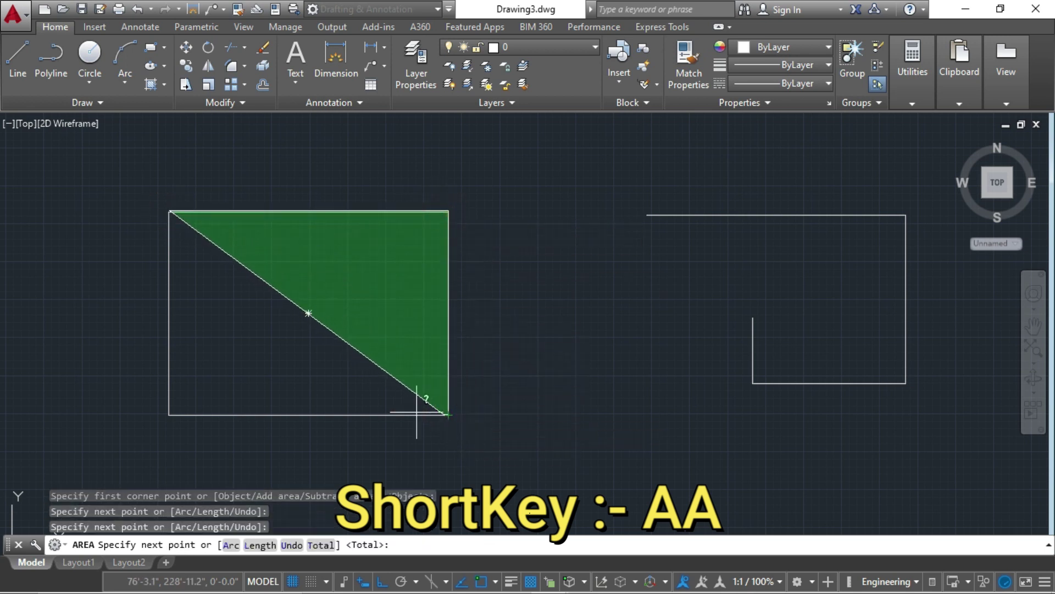
pyautogui.click(169, 413)
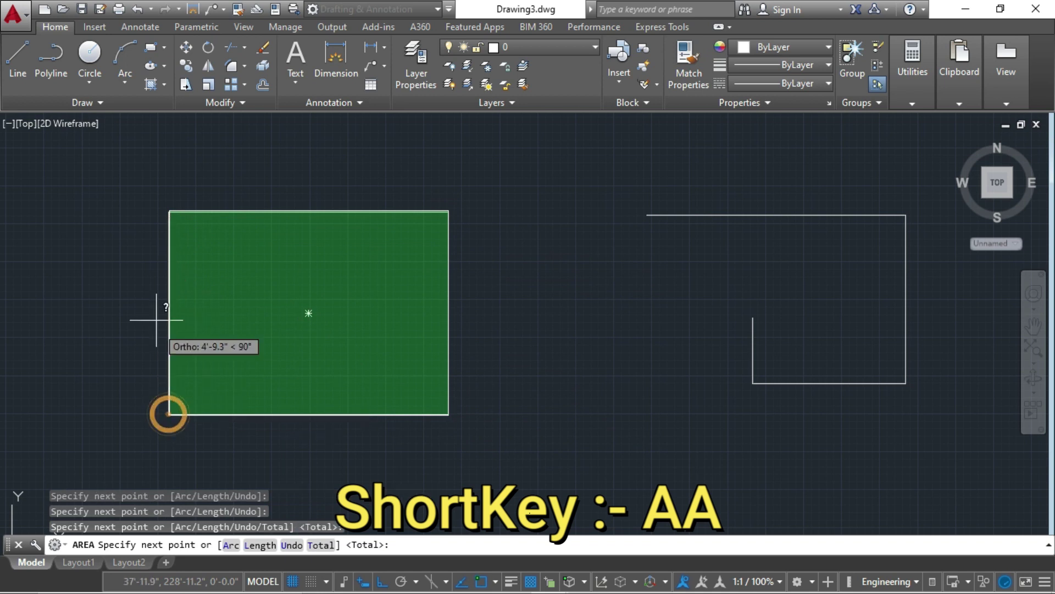
pyautogui.click(168, 212)
pyautogui.press('Return')
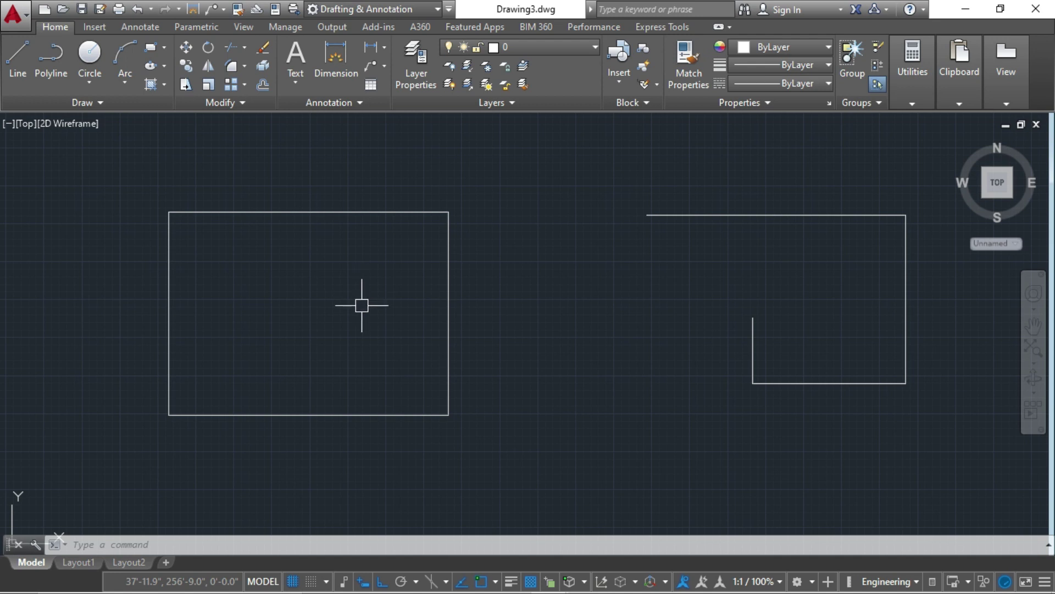
# List the left rectangle's polyline properties, highlighting its 153473.8 sq in area, then close the listing.
pyautogui.write('l')
pyautogui.write('i')
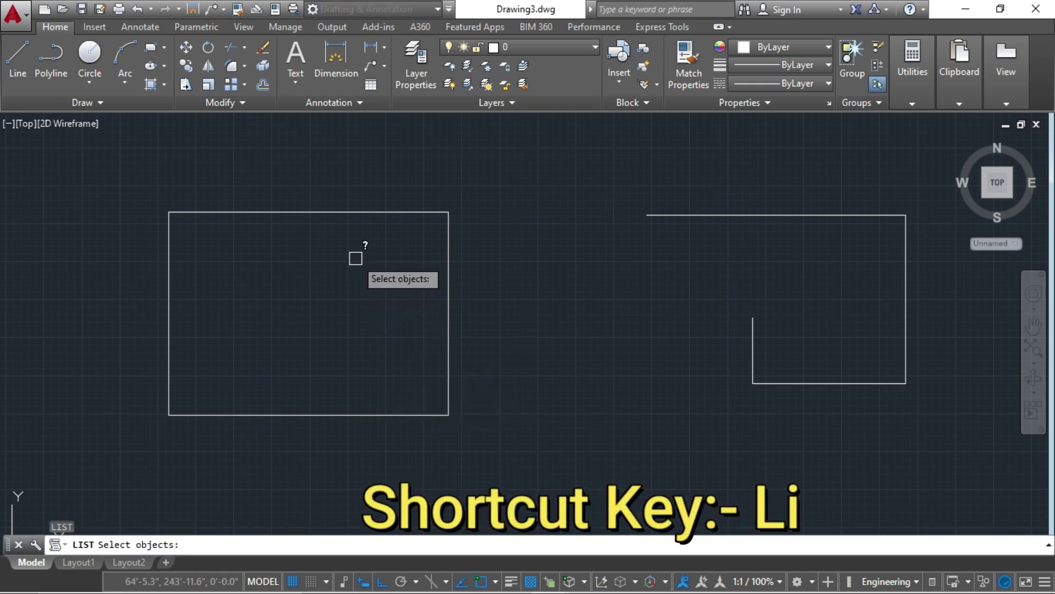
pyautogui.click(374, 212)
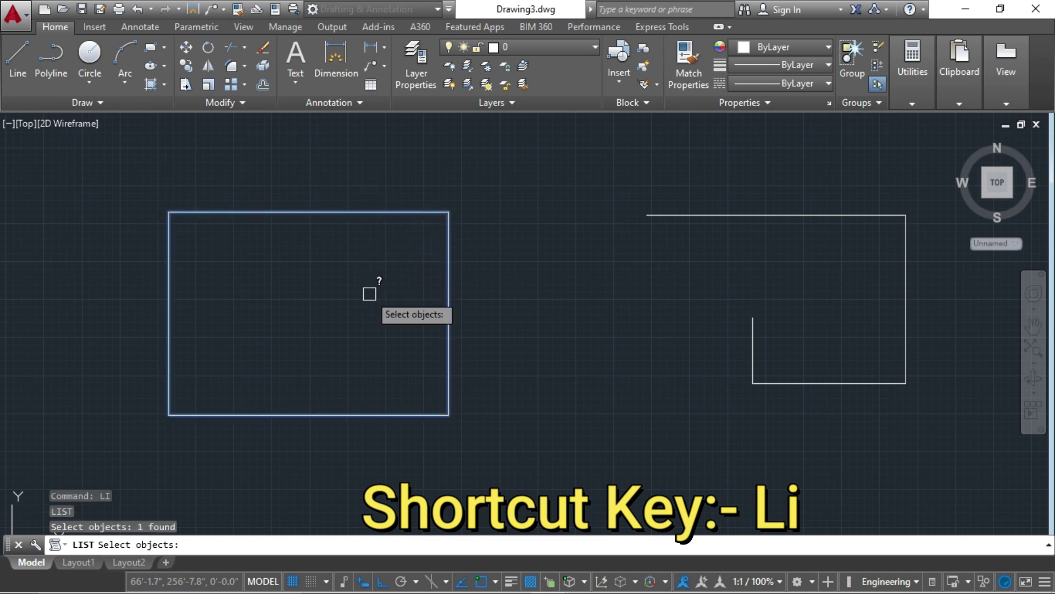
pyautogui.press('Return')
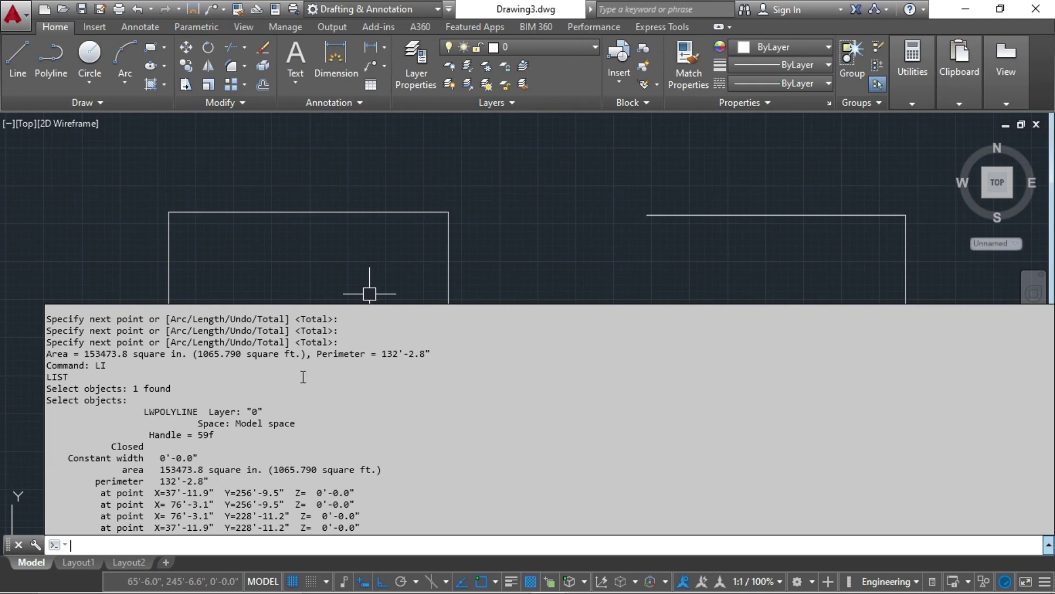
pyautogui.tripleClick(195, 480)
pyautogui.moveTo(381, 469); pyautogui.dragTo(270, 461)
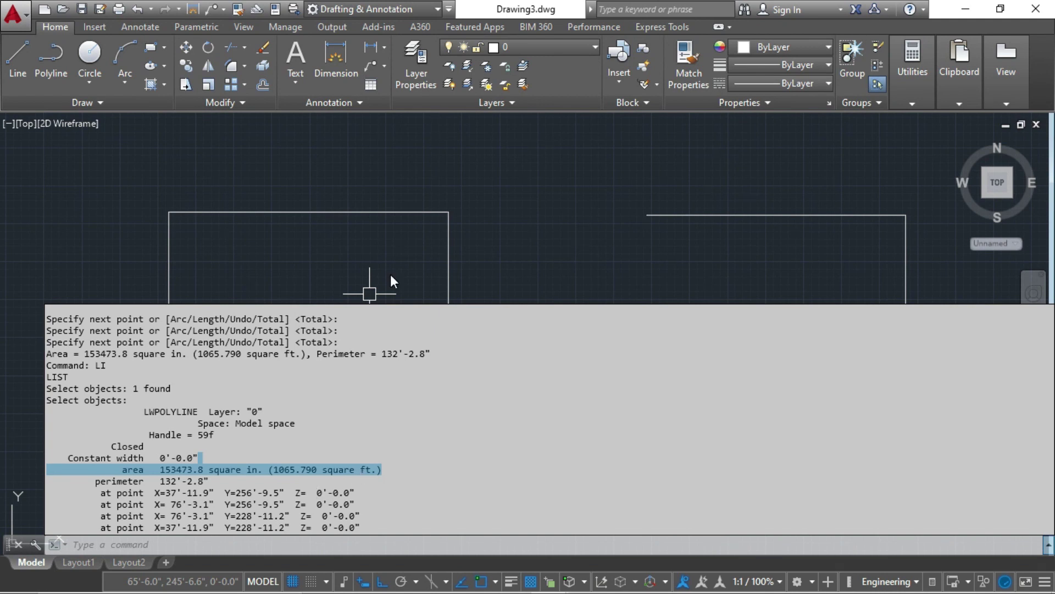
pyautogui.press('F2')
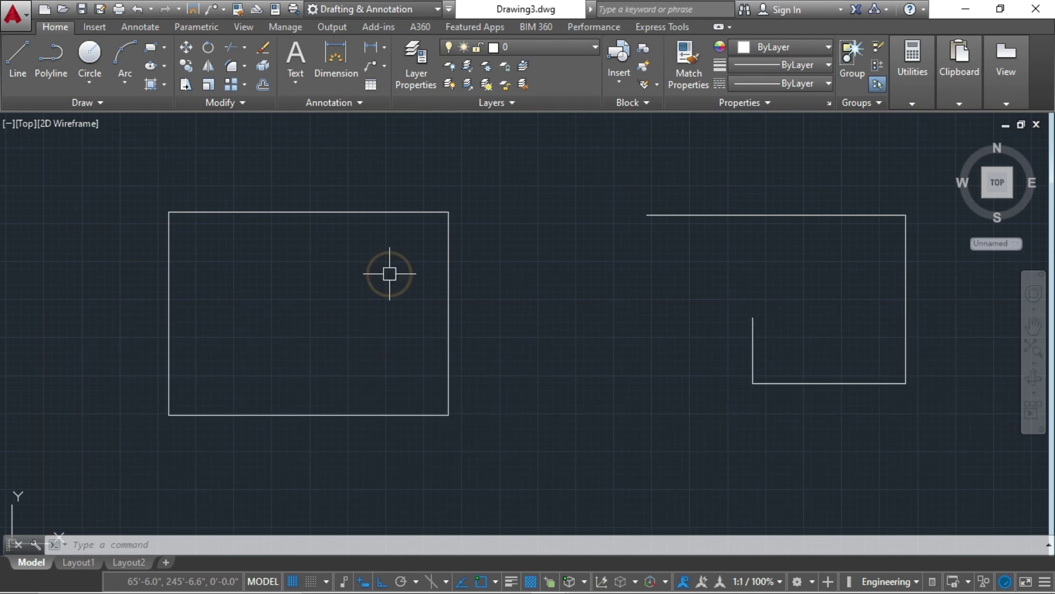
pyautogui.moveTo(303, 330); pyautogui.dragTo(225, 362, button='middle')
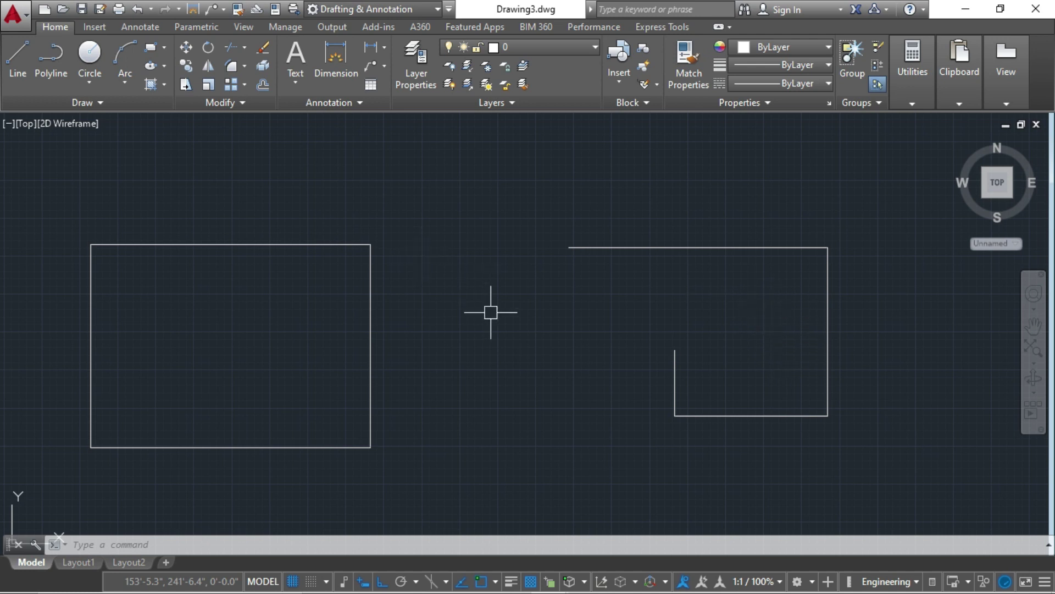
# List the right shape's top, side, bottom and inner vertical lines, showing 35'-5.2" and 23'-1.7" segments.
pyautogui.write('li')
pyautogui.press('Return')
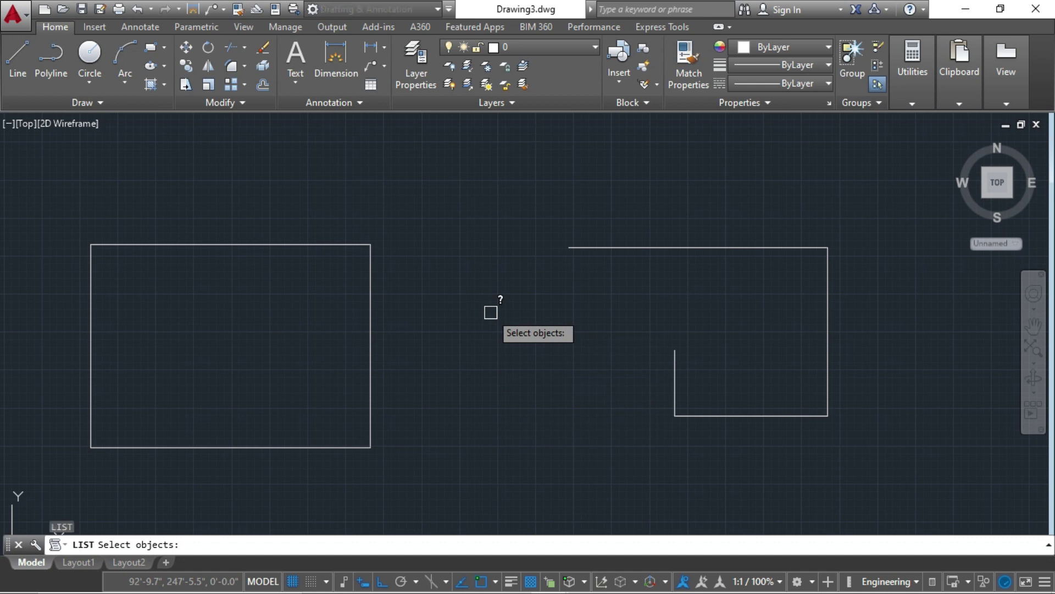
pyautogui.click(723, 247)
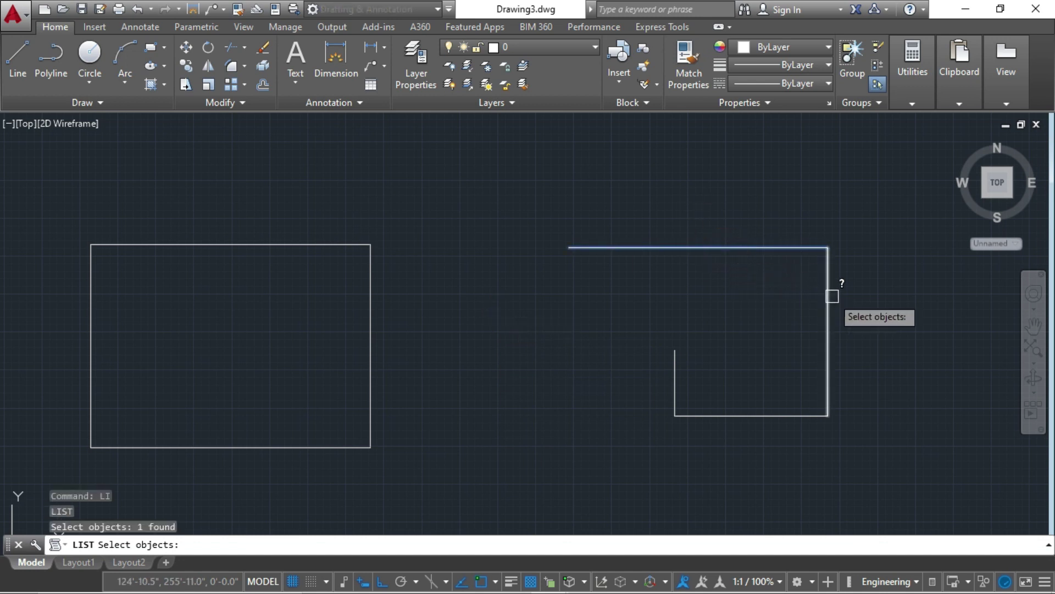
pyautogui.click(827, 301)
pyautogui.click(779, 416)
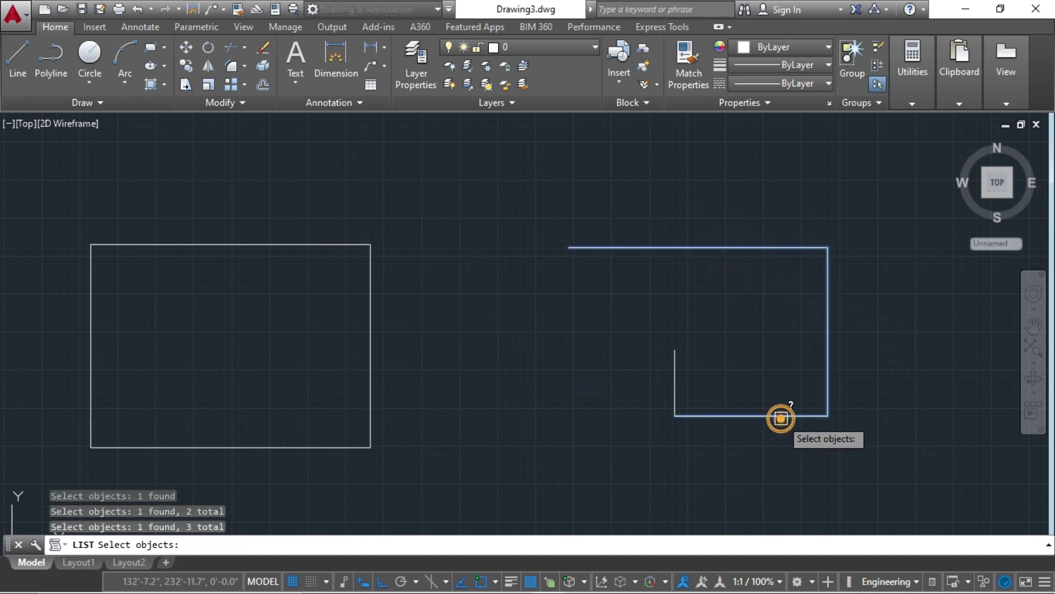
pyautogui.click(681, 384)
pyautogui.press('Return')
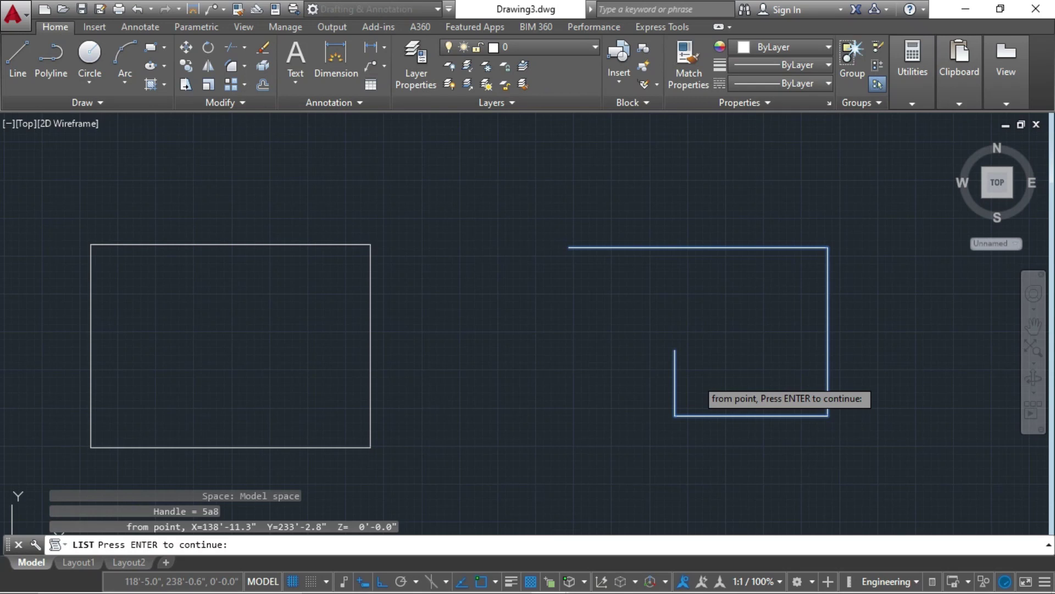
# Trace the right shape's corners with AREA, giving area 84593.2 and perimeter 108'-9.3".
pyautogui.press('Return')
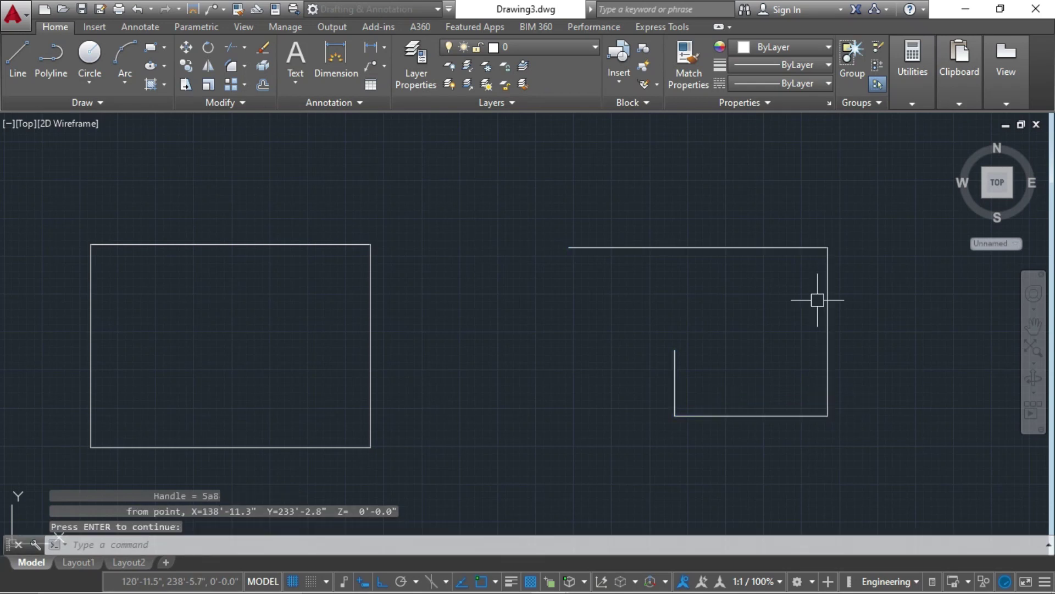
pyautogui.write('AA')
pyautogui.press('Return')
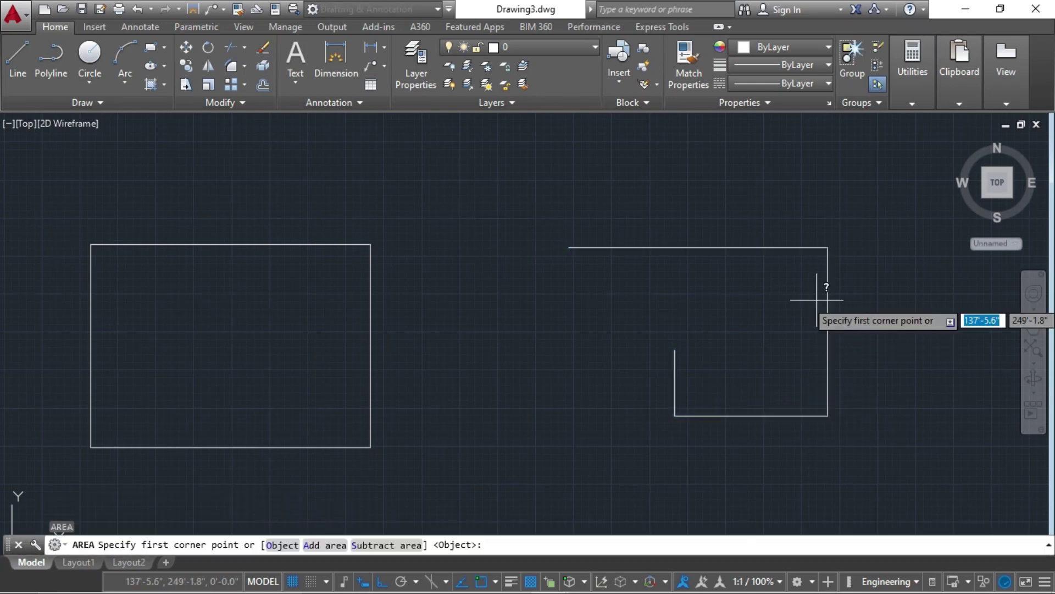
pyautogui.click(569, 247)
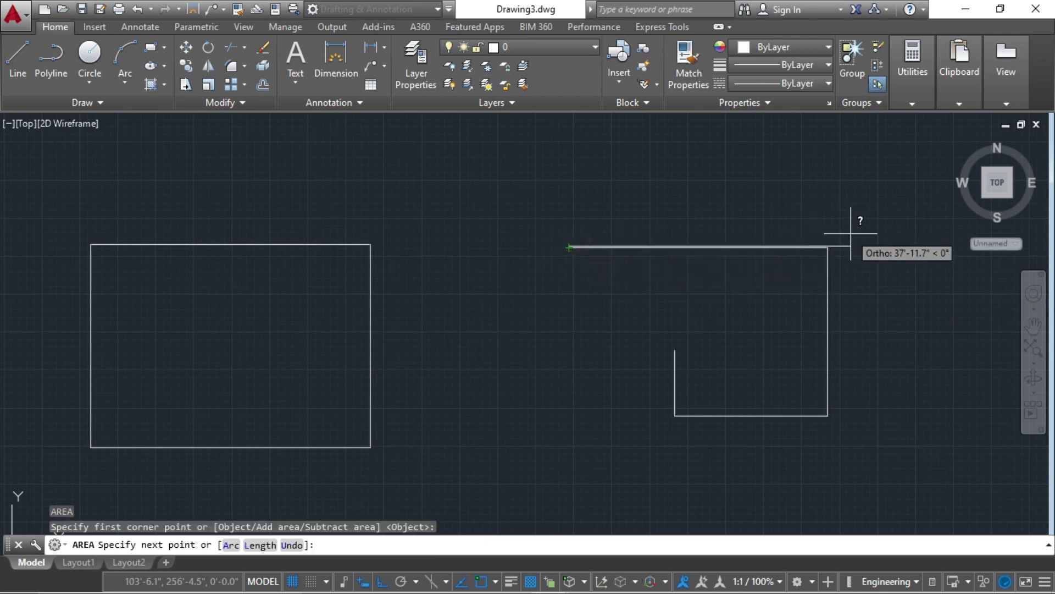
pyautogui.click(828, 247)
pyautogui.click(827, 415)
pyautogui.click(675, 415)
pyautogui.click(675, 349)
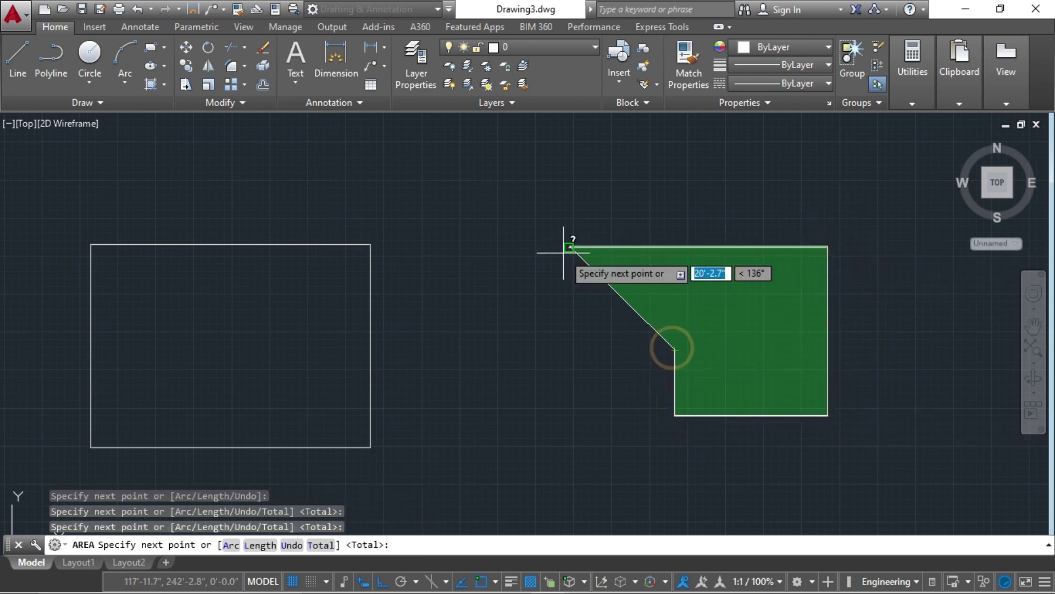
pyautogui.click(569, 247)
pyautogui.press('Return')
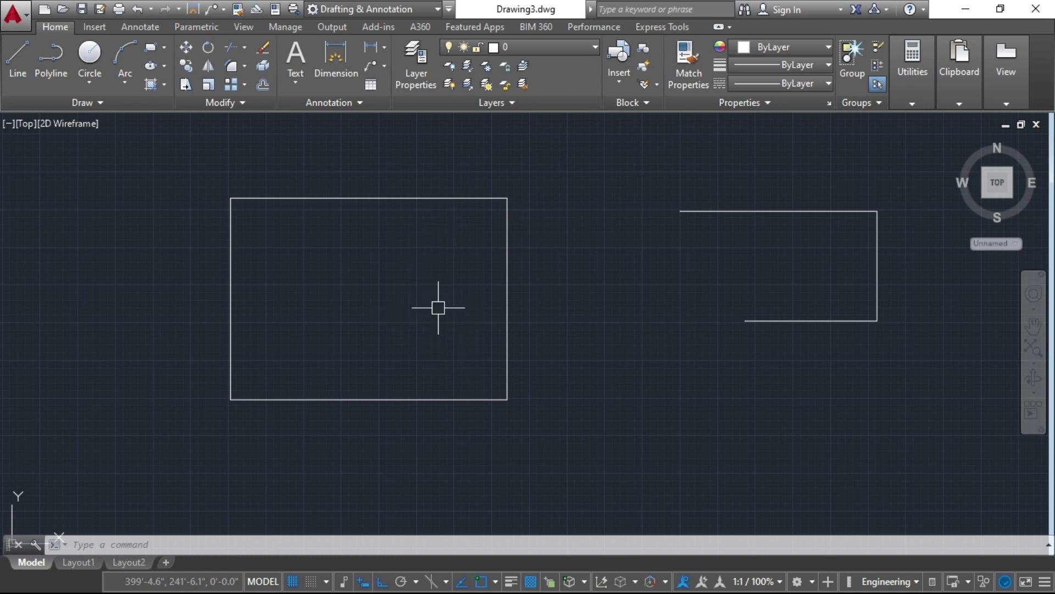
# Join the rectangle's top, right, bottom and left edges with J, then select it to confirm.
pyautogui.write('J')
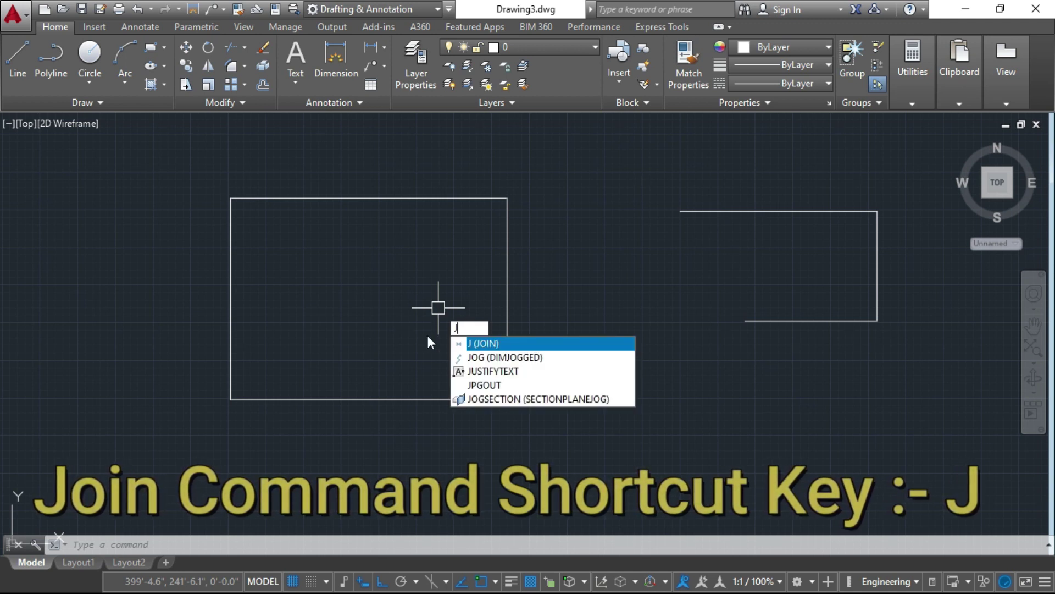
pyautogui.press('Return')
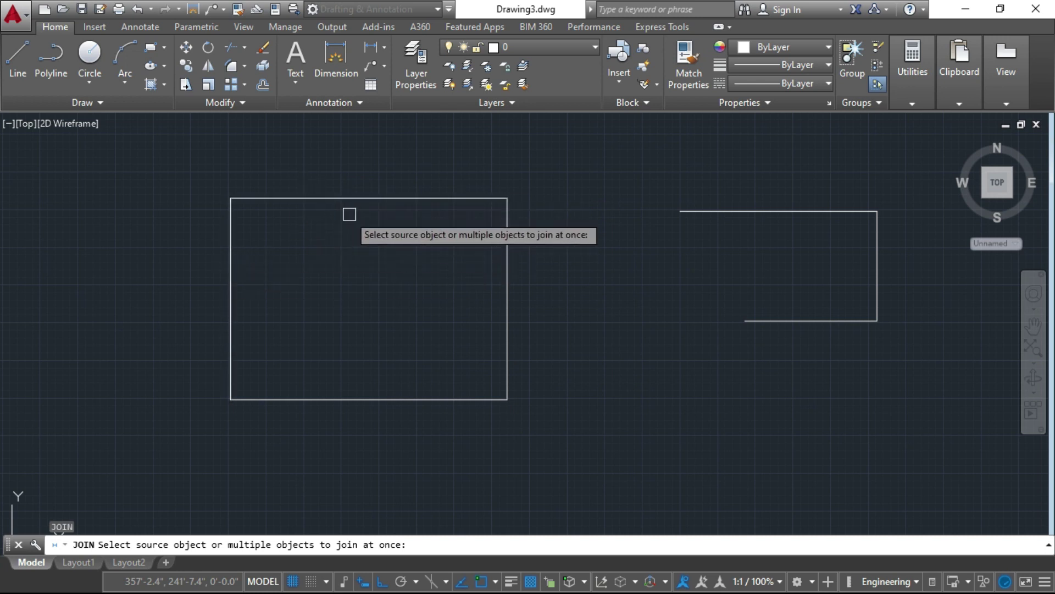
pyautogui.click(394, 196)
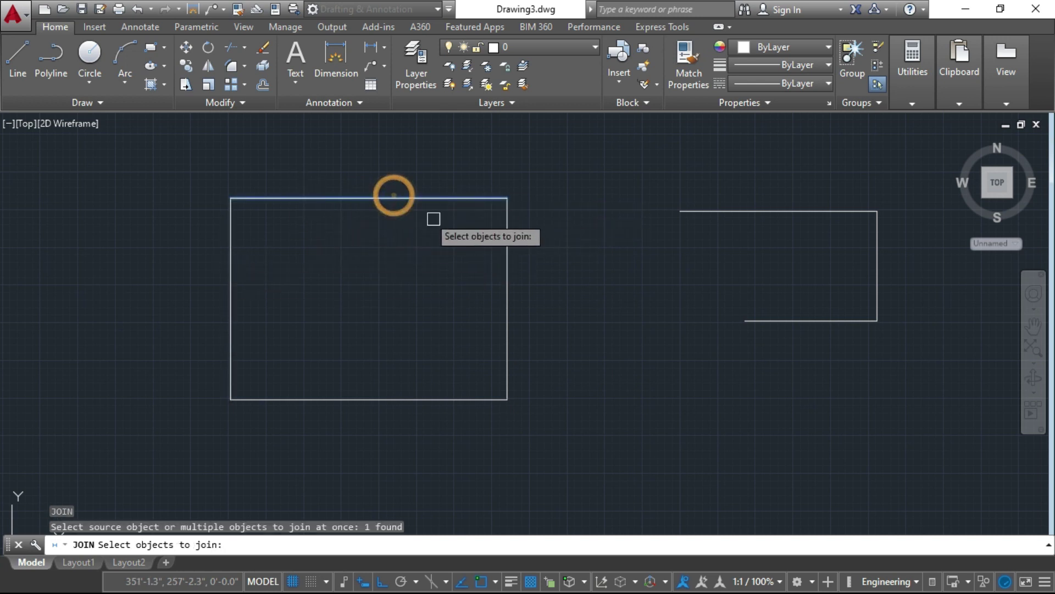
pyautogui.click(500, 269)
pyautogui.click(423, 400)
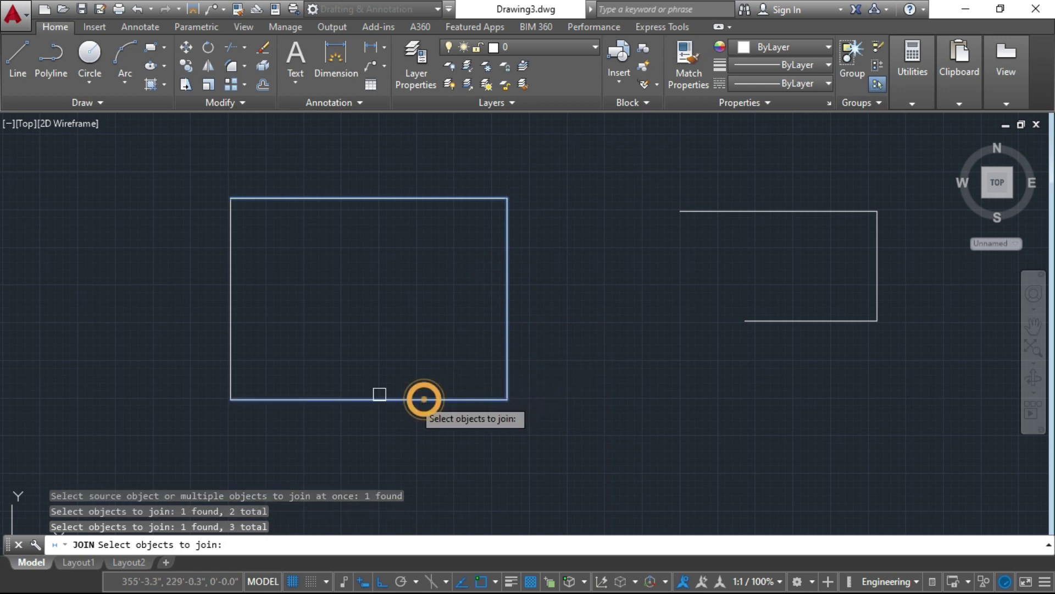
pyautogui.click(228, 321)
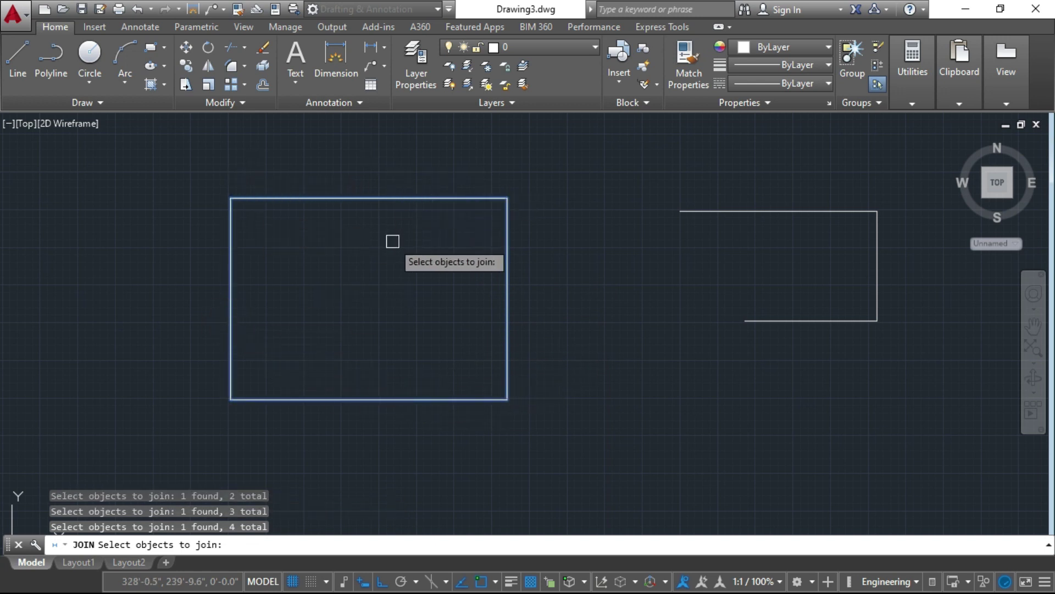
pyautogui.press('Return')
pyautogui.click(403, 198)
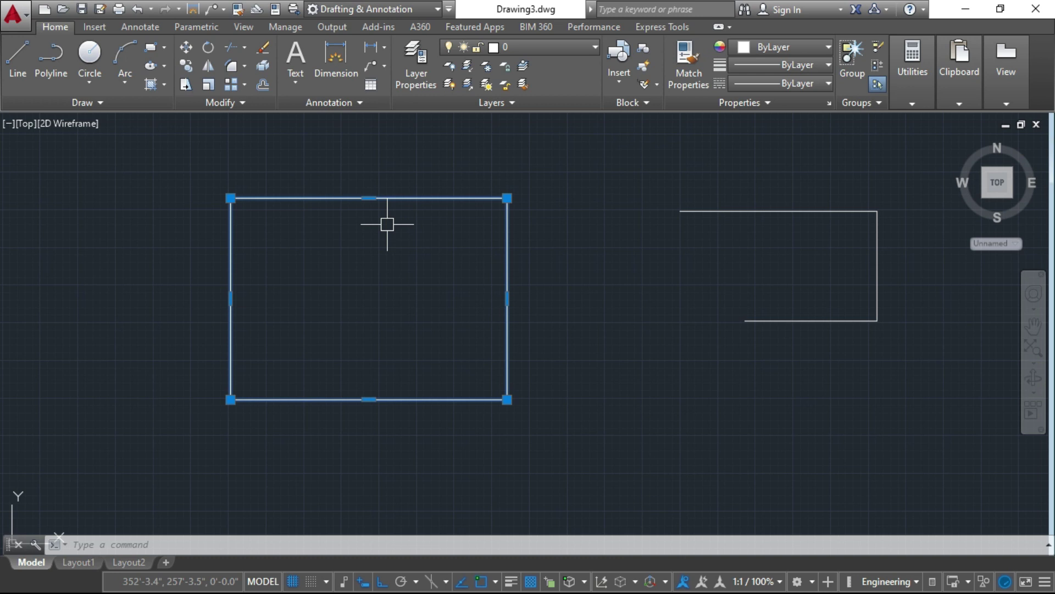
# Create a BOUNDARY polyline by picking a point inside the left rectangle, then inspect it.
pyautogui.click(375, 263)
pyautogui.press('Escape')
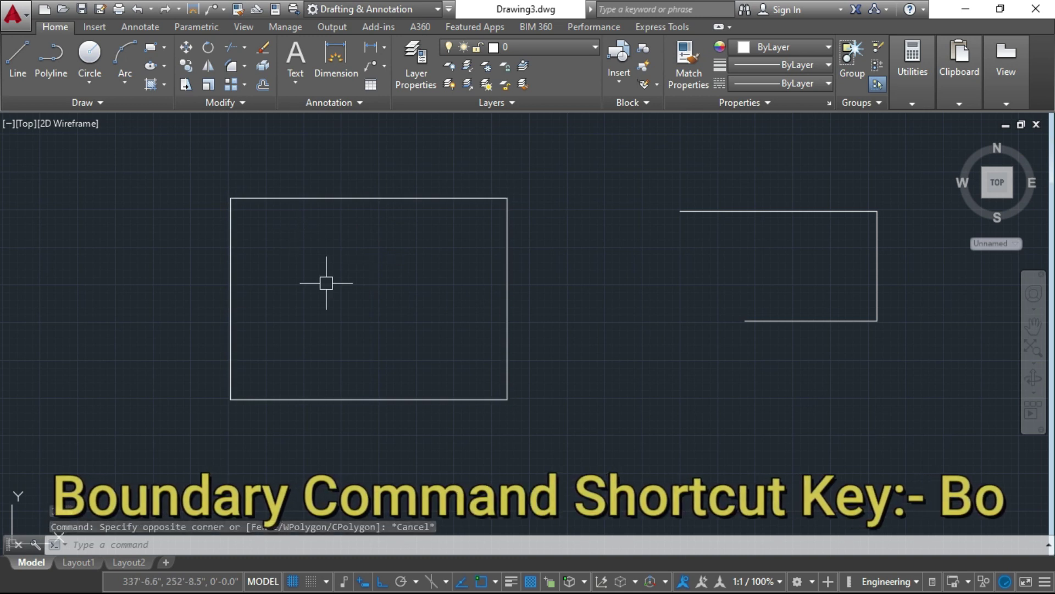
pyautogui.write('BO')
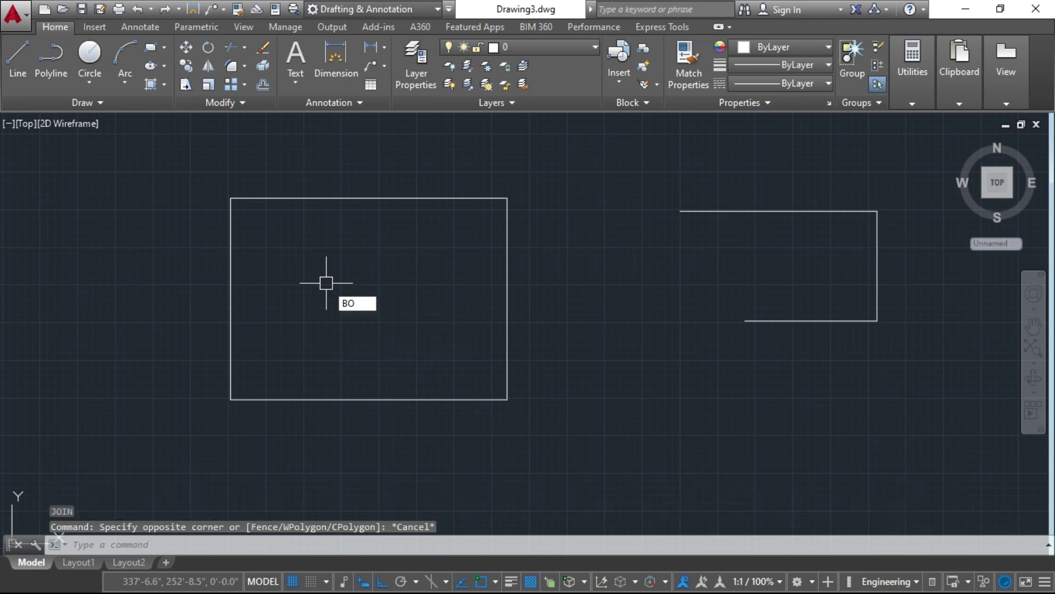
pyautogui.press('Return')
pyautogui.moveTo(533, 145); pyautogui.dragTo(460, 144)
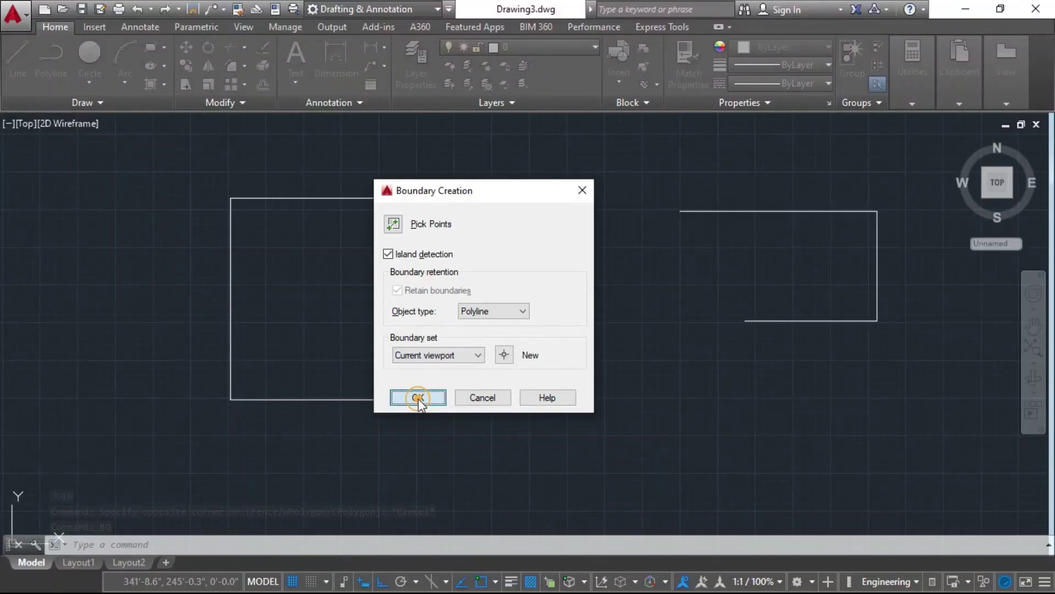
pyautogui.click(413, 395)
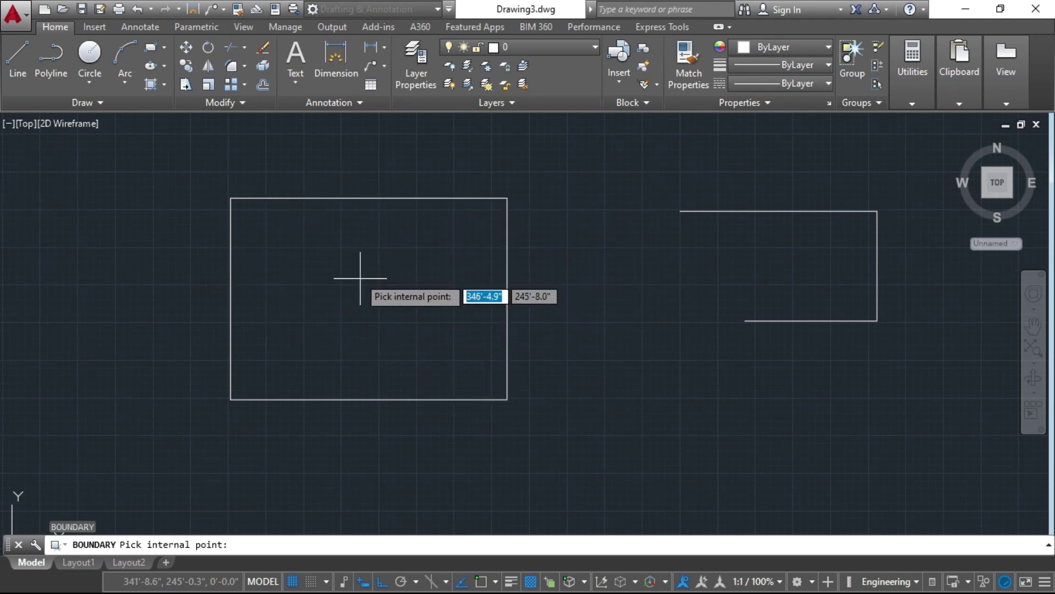
pyautogui.click(376, 293)
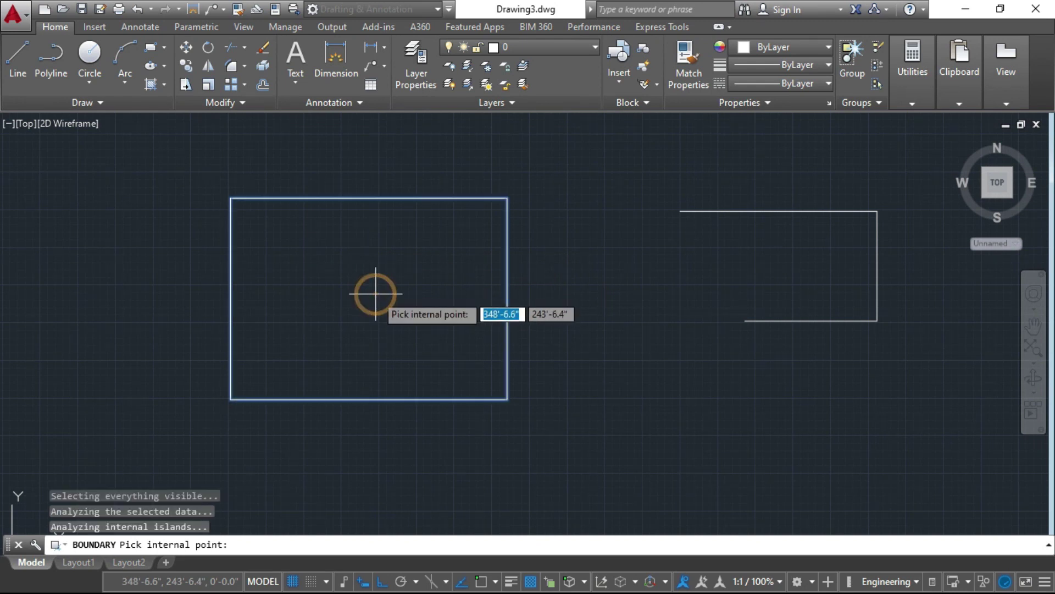
pyautogui.press('Return')
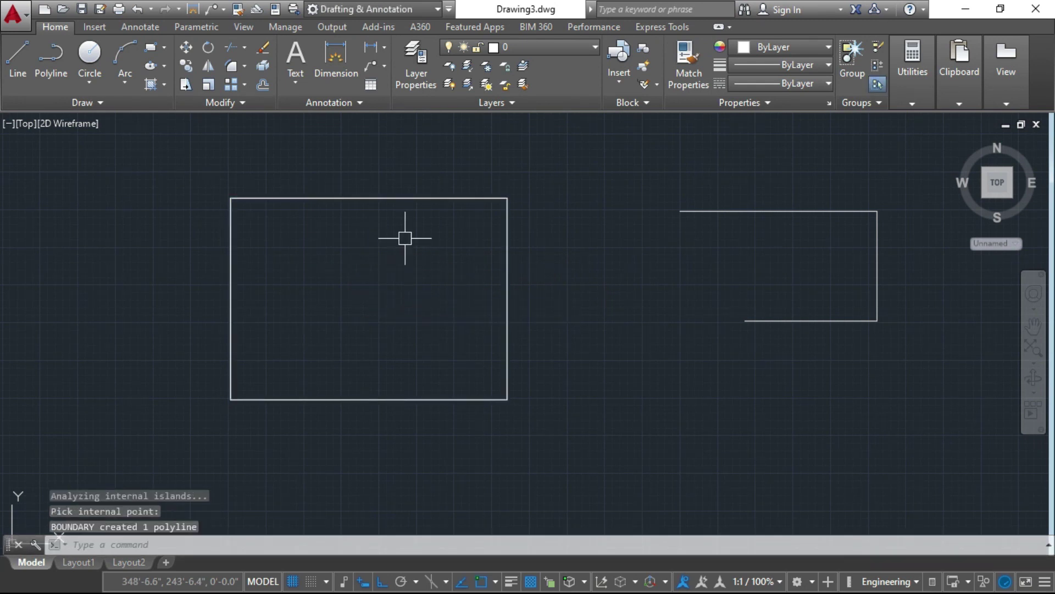
pyautogui.click(405, 198)
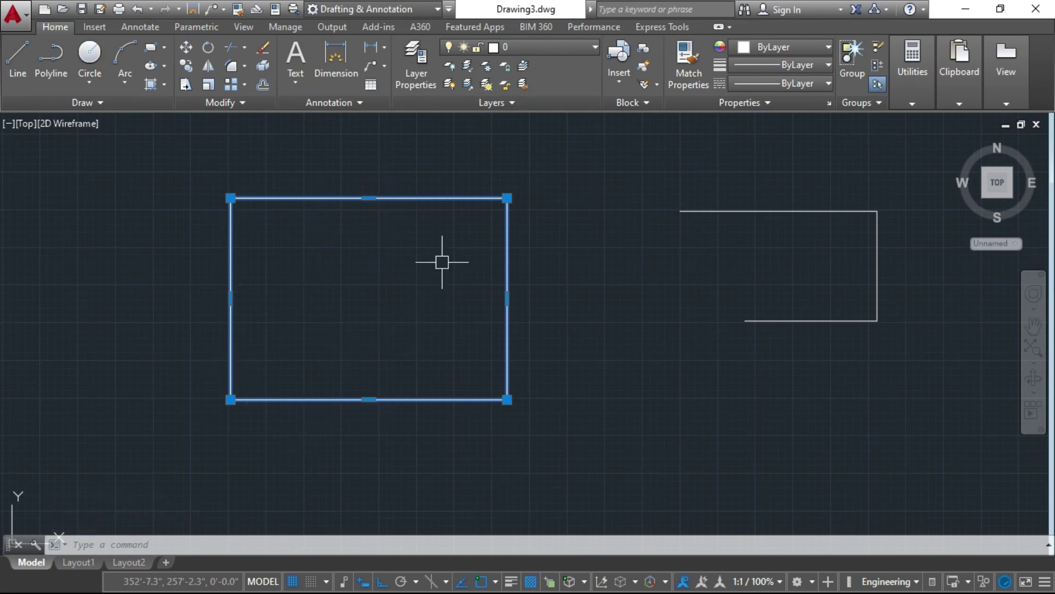
pyautogui.press('Escape')
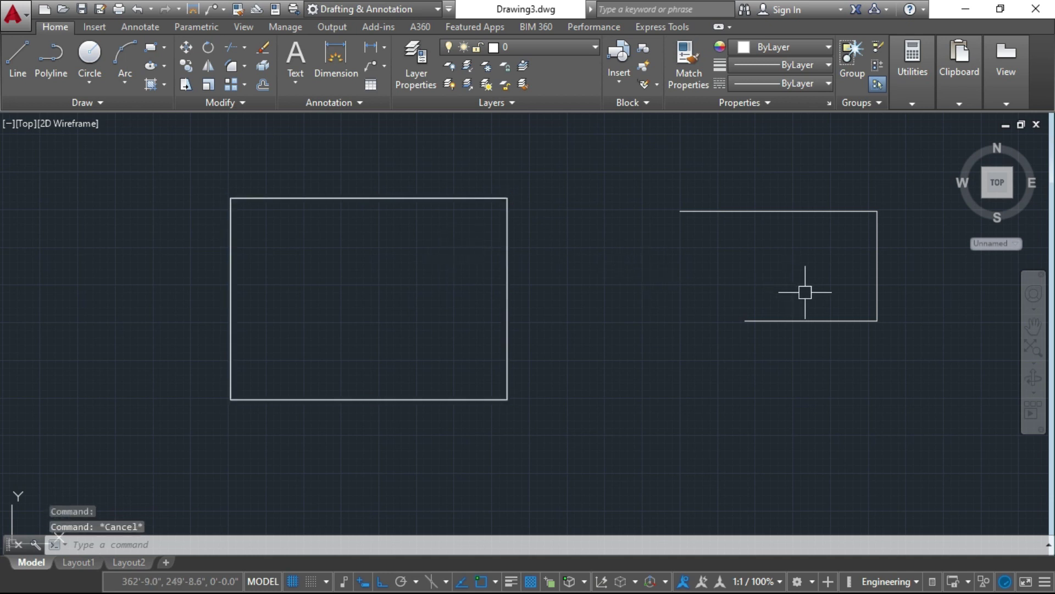
# Attempt a BOUNDARY inside the open right shape and dismiss the Boundary Definition Error.
pyautogui.click(1033, 328)
pyautogui.moveTo(958, 339); pyautogui.dragTo(848, 368)
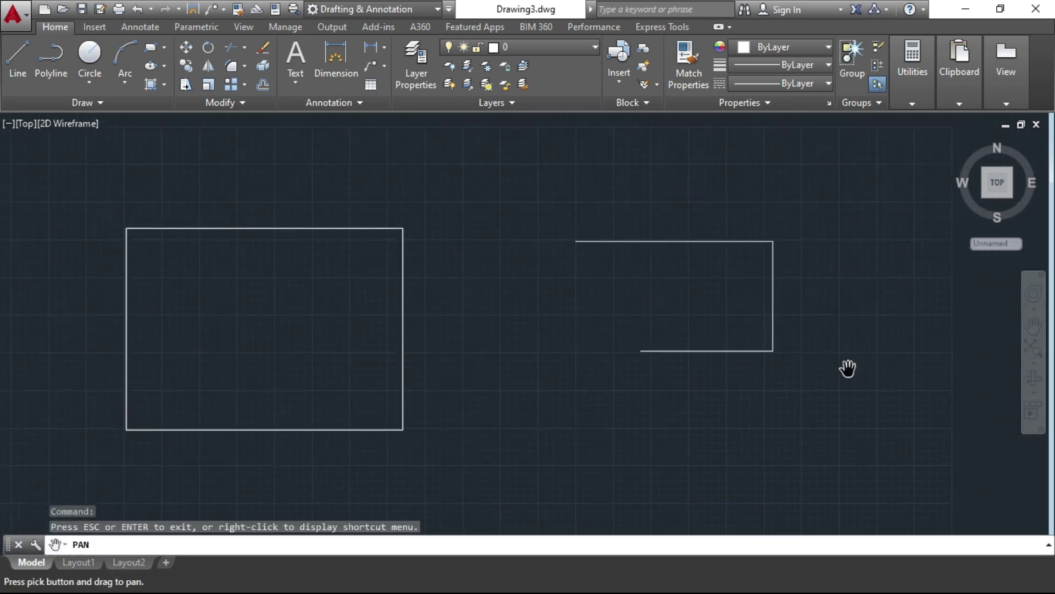
pyautogui.press('Escape')
pyautogui.write('bo')
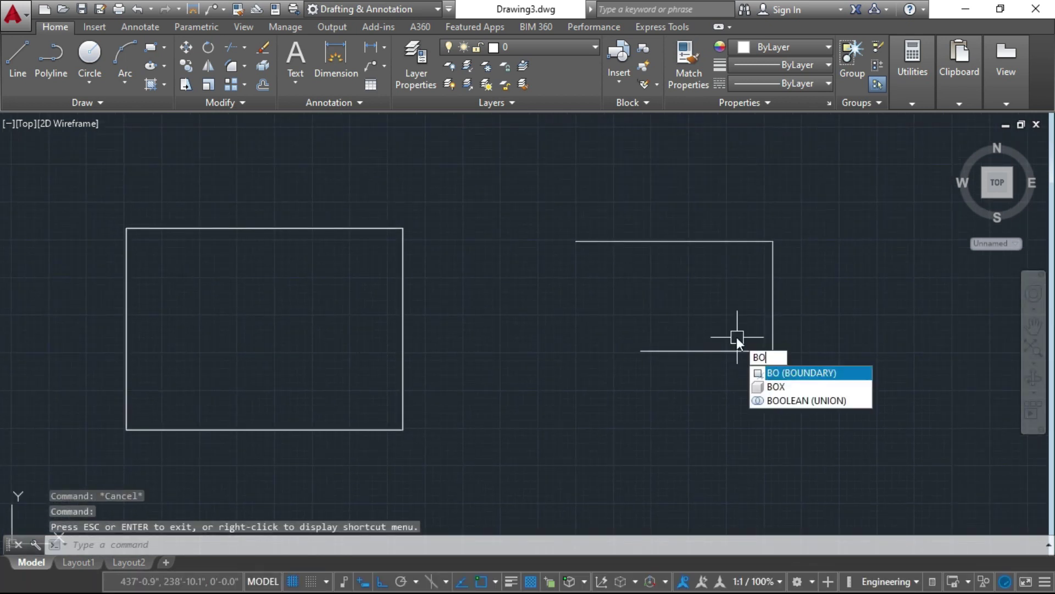
pyautogui.press('Escape')
pyautogui.write('bo')
pyautogui.press('Return')
pyautogui.click(415, 396)
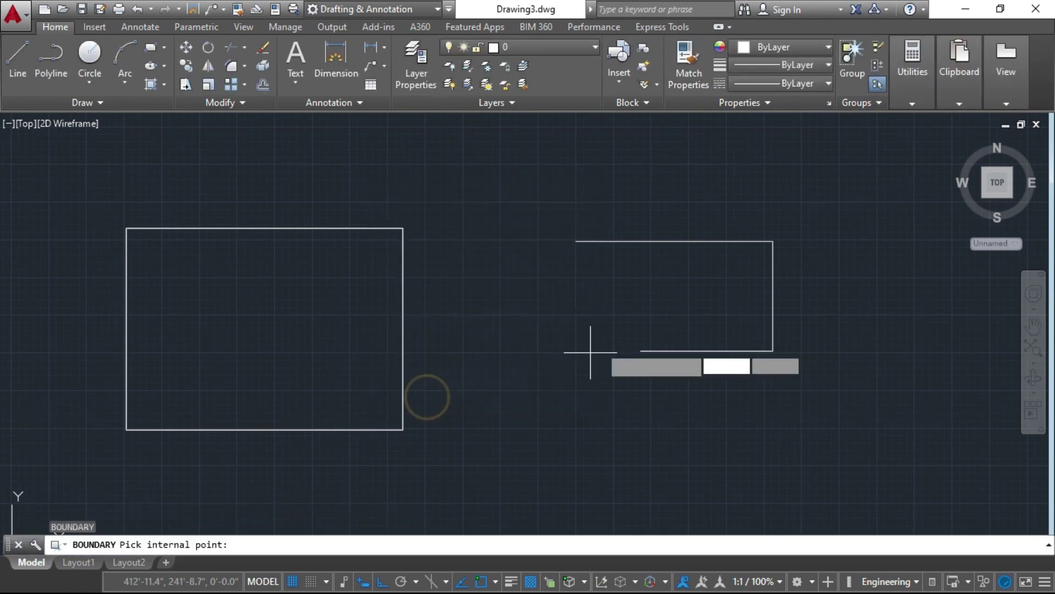
pyautogui.click(704, 297)
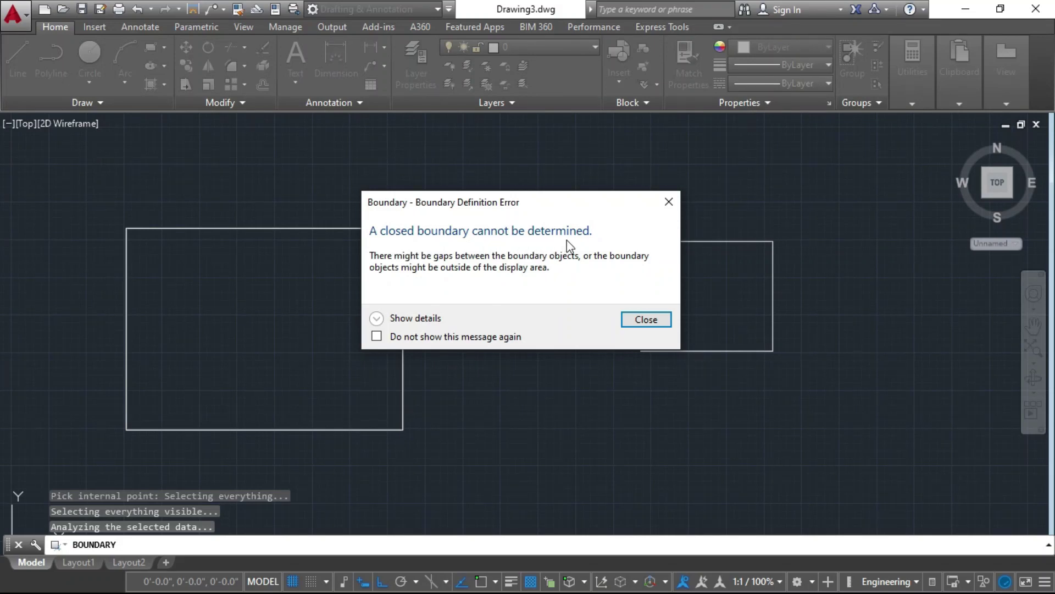
pyautogui.click(633, 321)
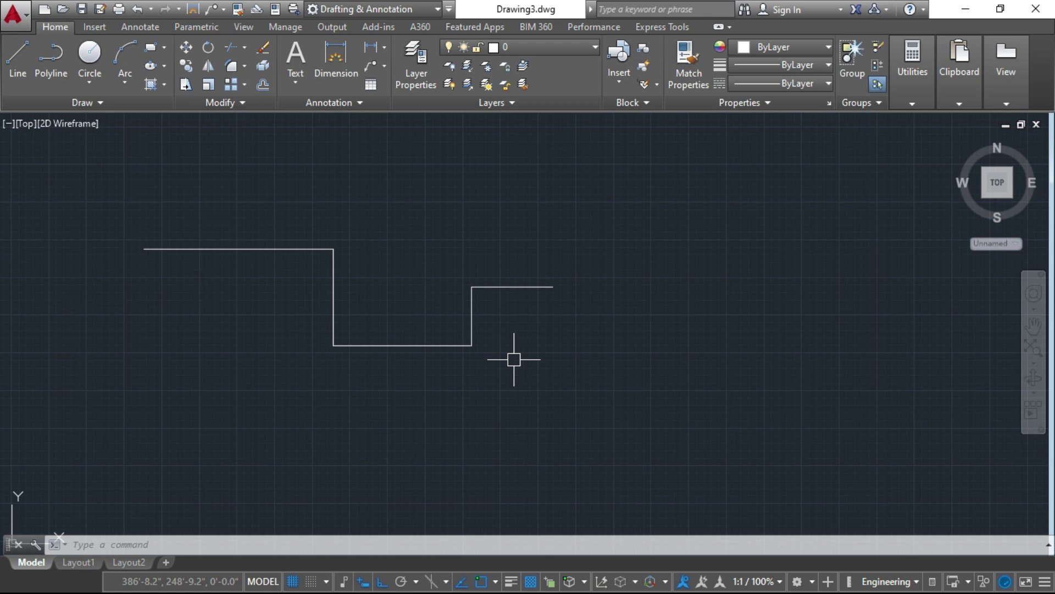
pyautogui.click(523, 289)
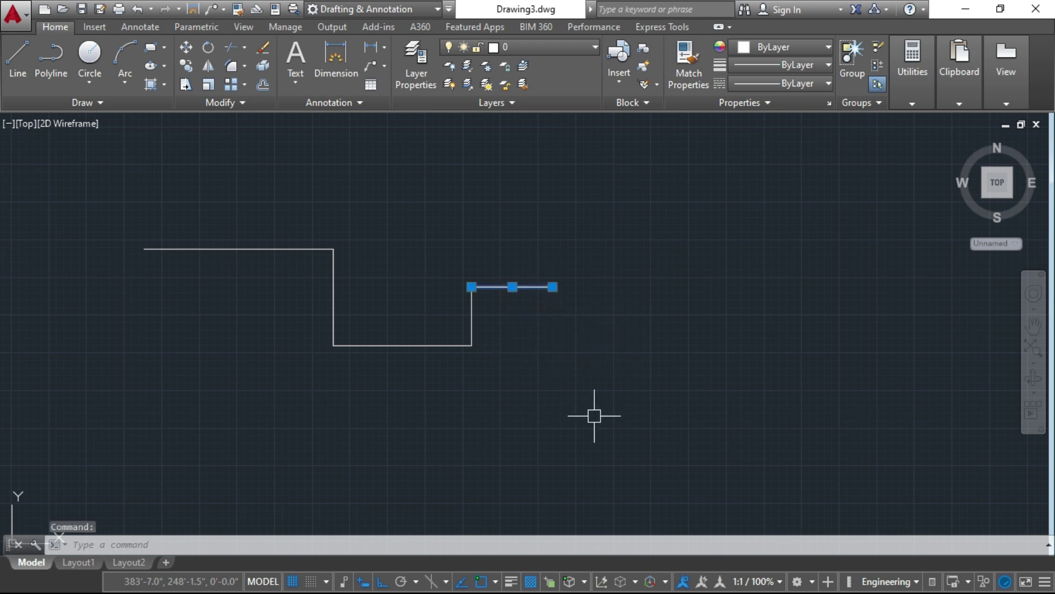
pyautogui.press('Delete')
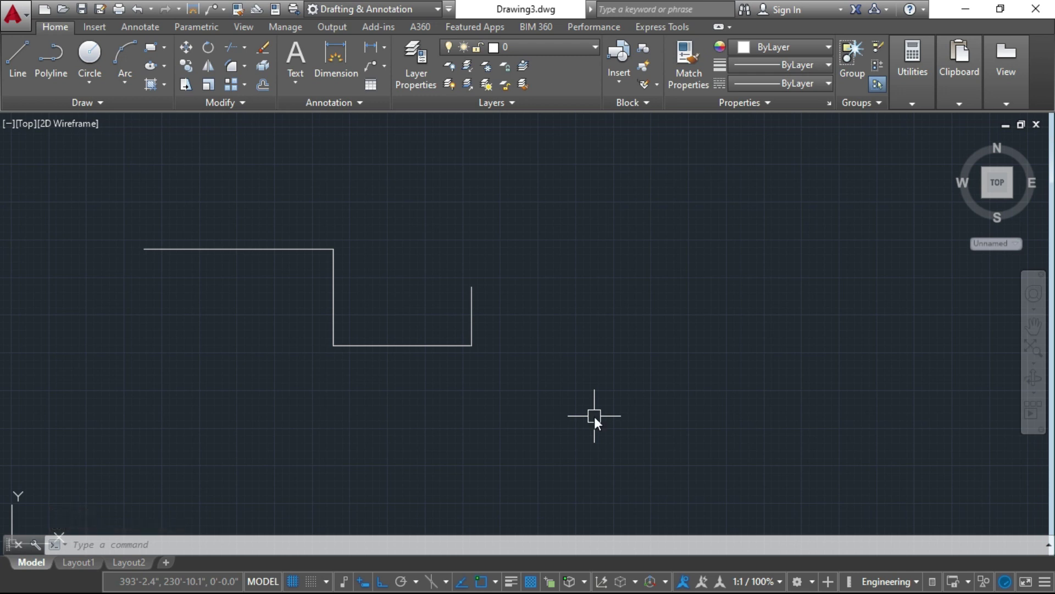
pyautogui.write('OPPS')
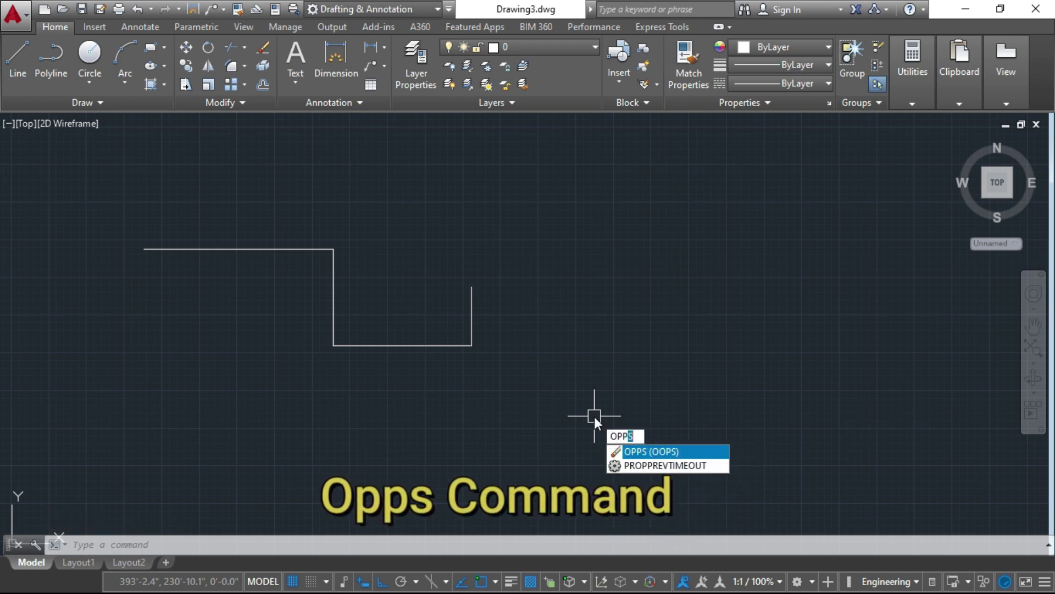
pyautogui.write('S')
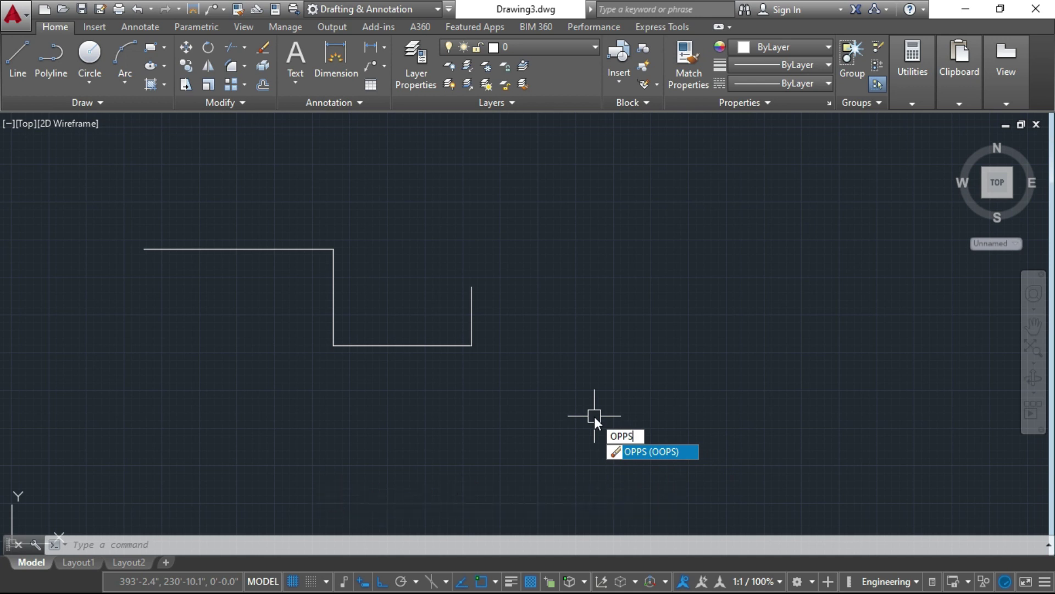
pyautogui.press('Return')
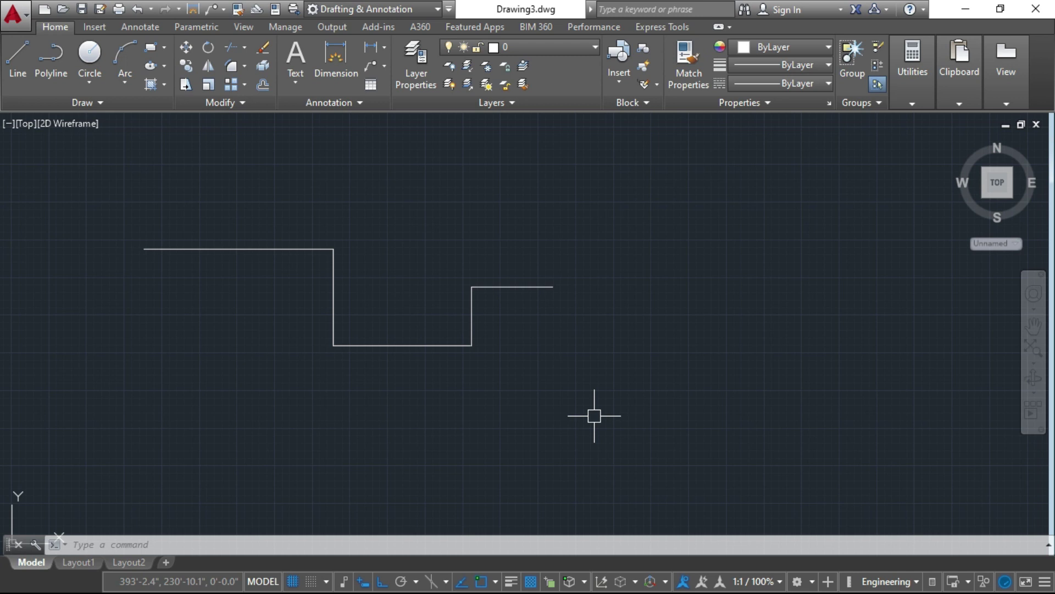
pyautogui.write('os')
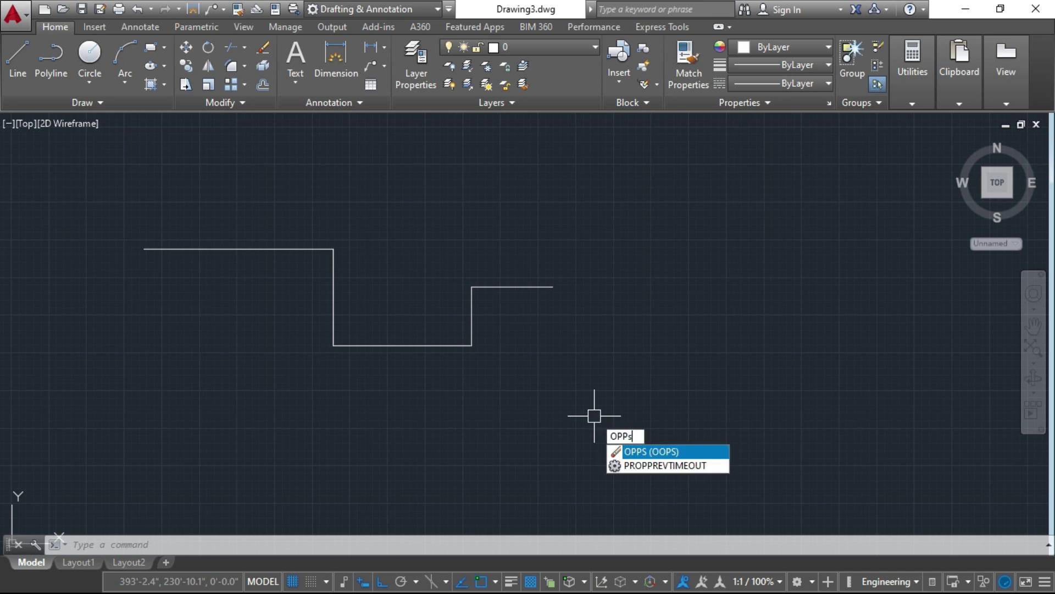
pyautogui.press('Return')
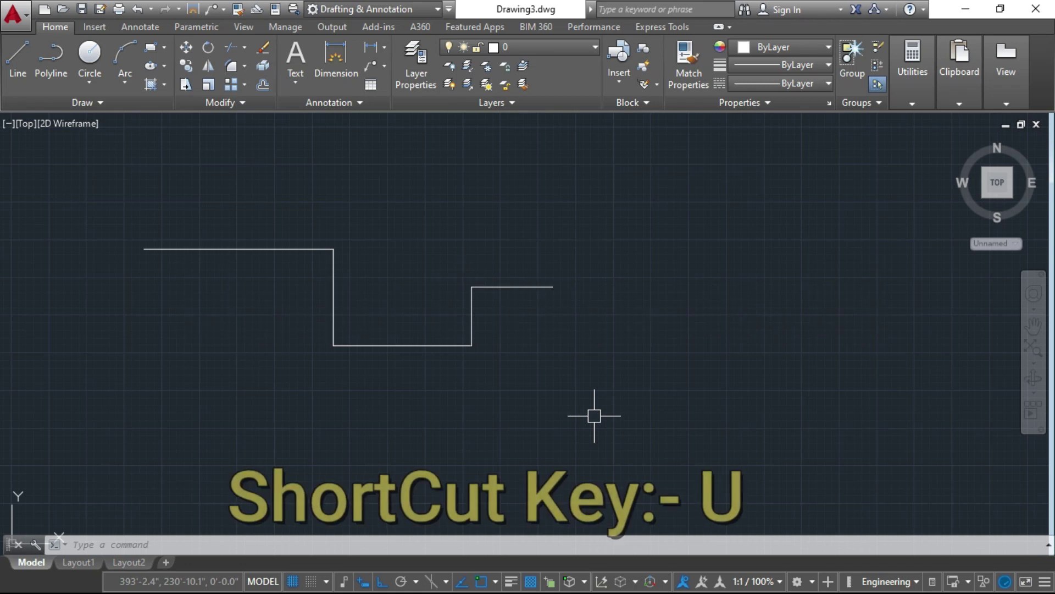
# Undo the last action, then the OOPS restore and the erase of the short segment.
pyautogui.write('u')
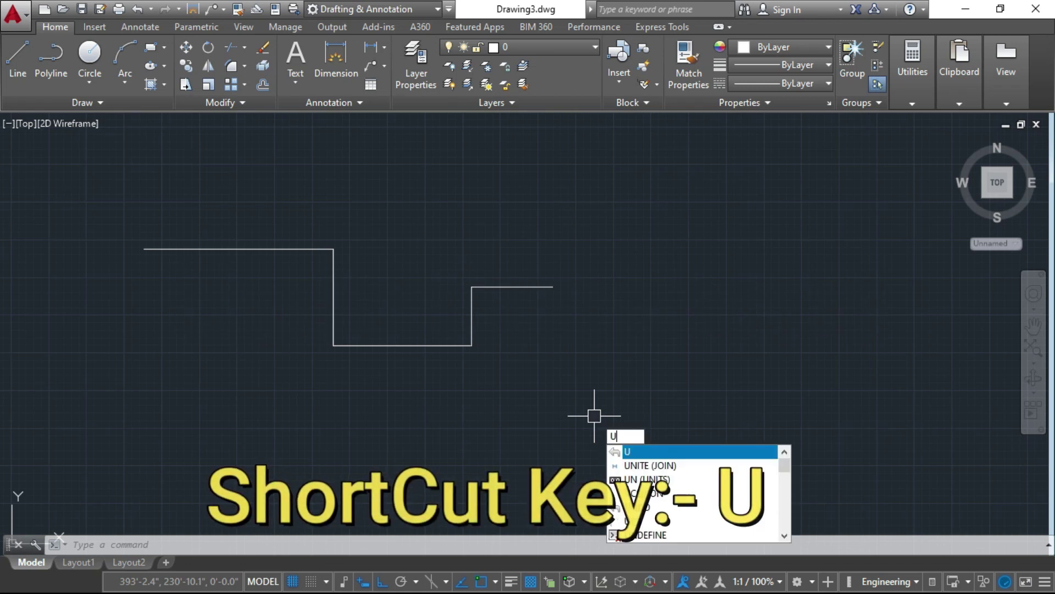
pyautogui.press('Return')
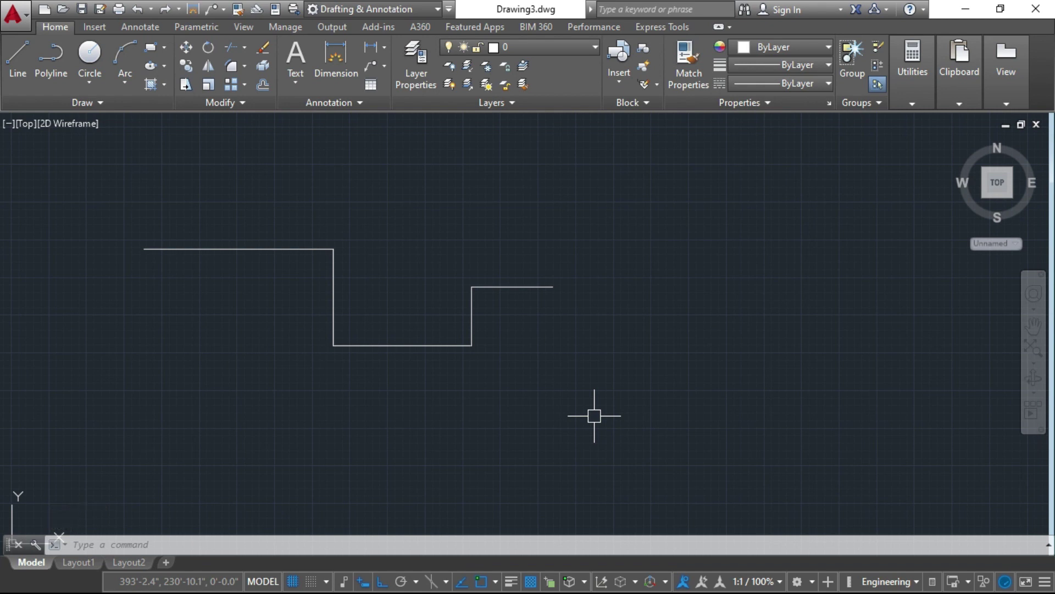
pyautogui.write('u')
pyautogui.press('Return')
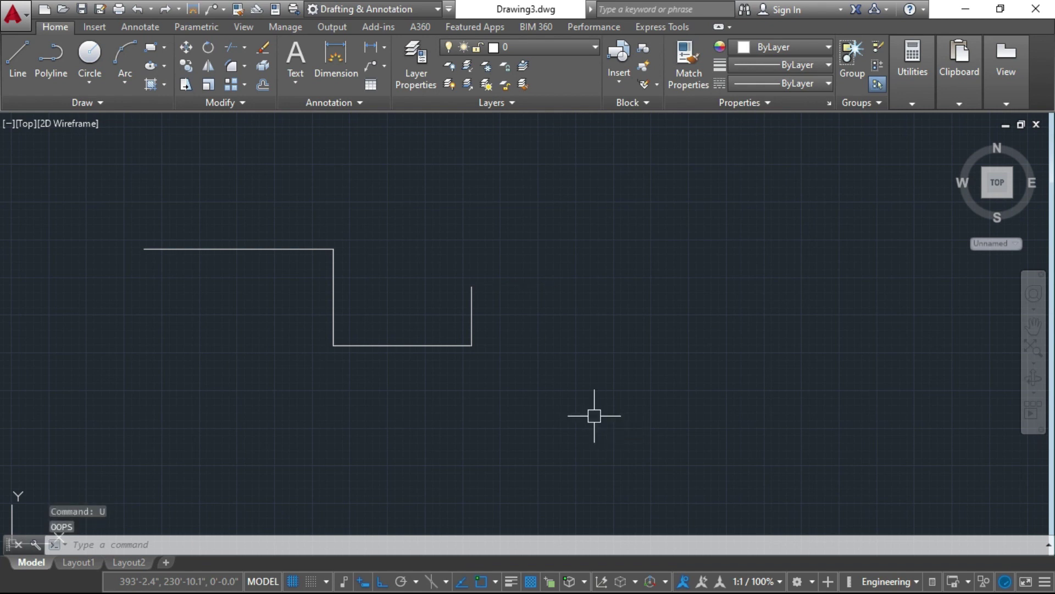
pyautogui.write('u')
pyautogui.press('Return')
# Undo the short upper-right, right vertical and bottom horizontal line segments, emptying the drawing.
pyautogui.write('u')
pyautogui.press('Return')
pyautogui.write('u')
pyautogui.press('Return')
pyautogui.write('u')
pyautogui.press('Return')
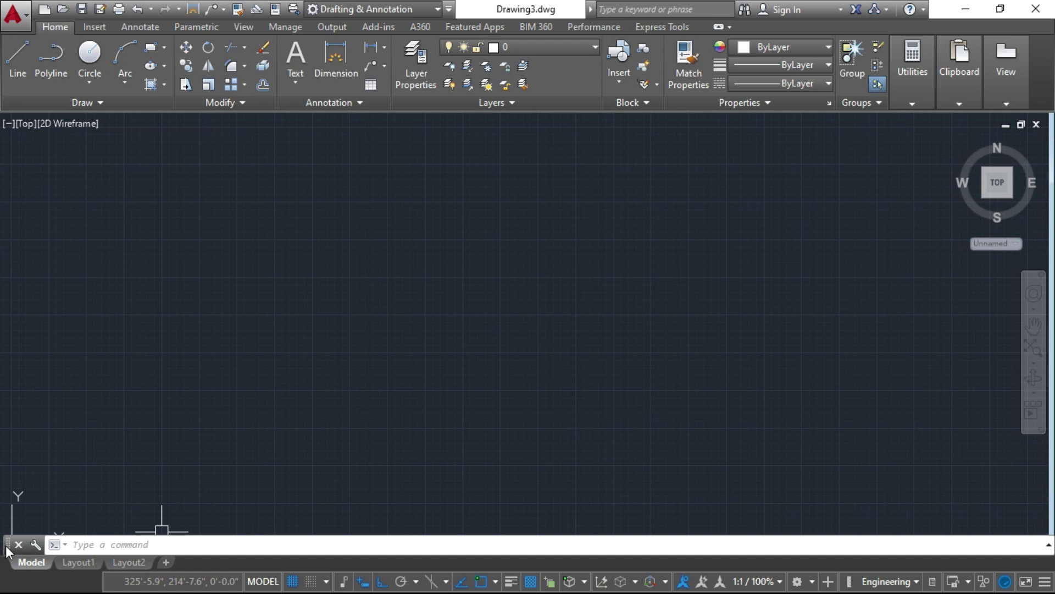
pyautogui.click(207, 439)
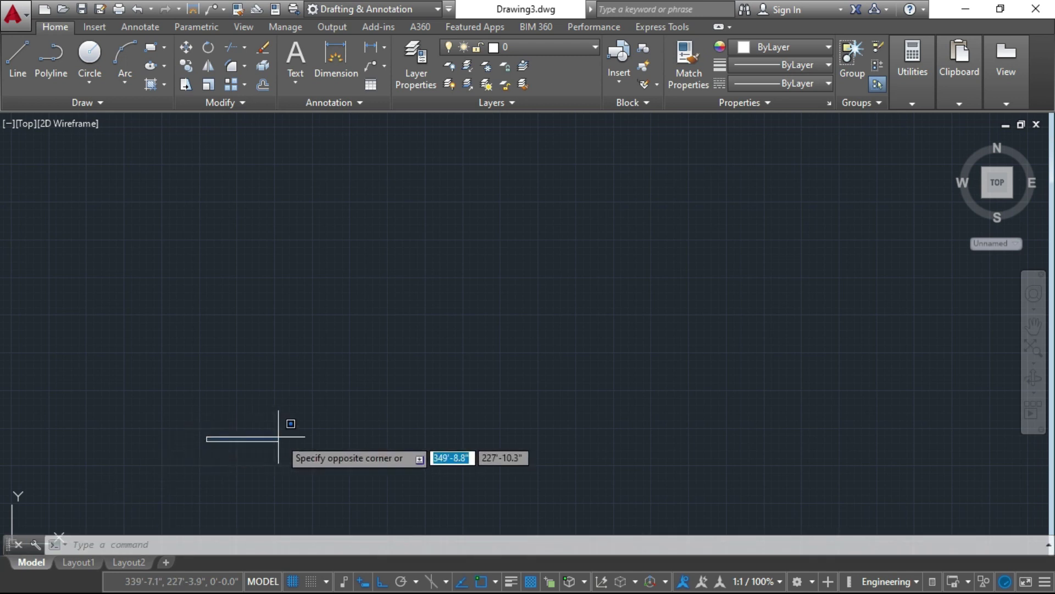
pyautogui.click(161, 544)
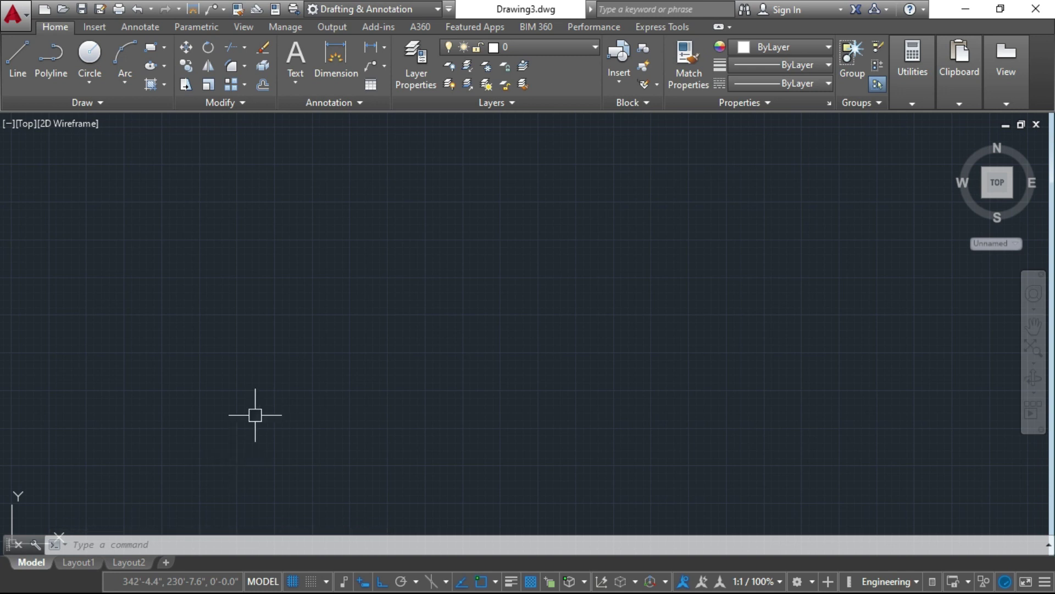
pyautogui.hotkey('ctrl', '9')
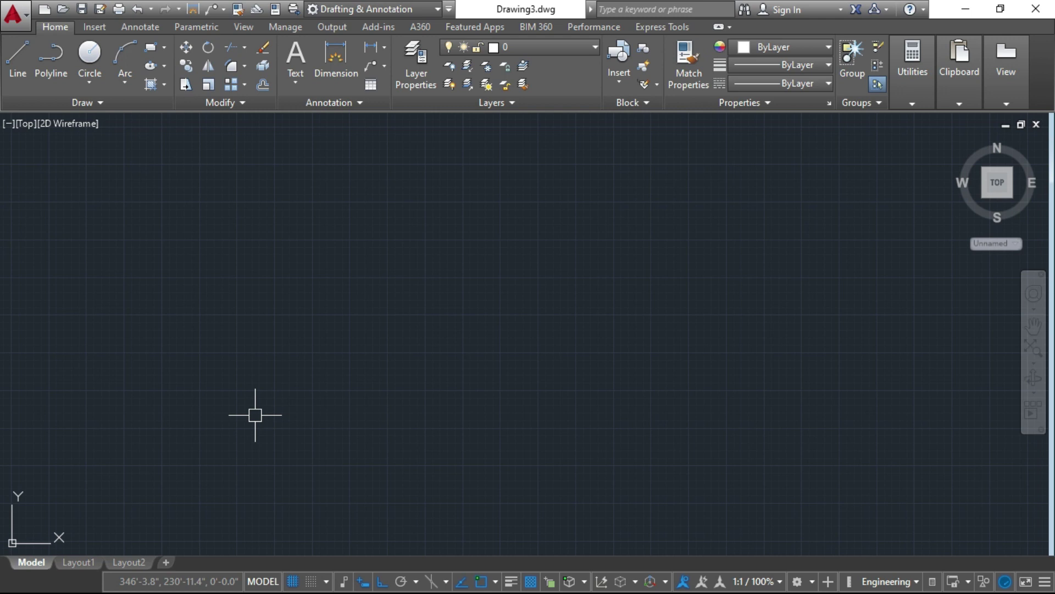
pyautogui.hotkey('ctrl', '9')
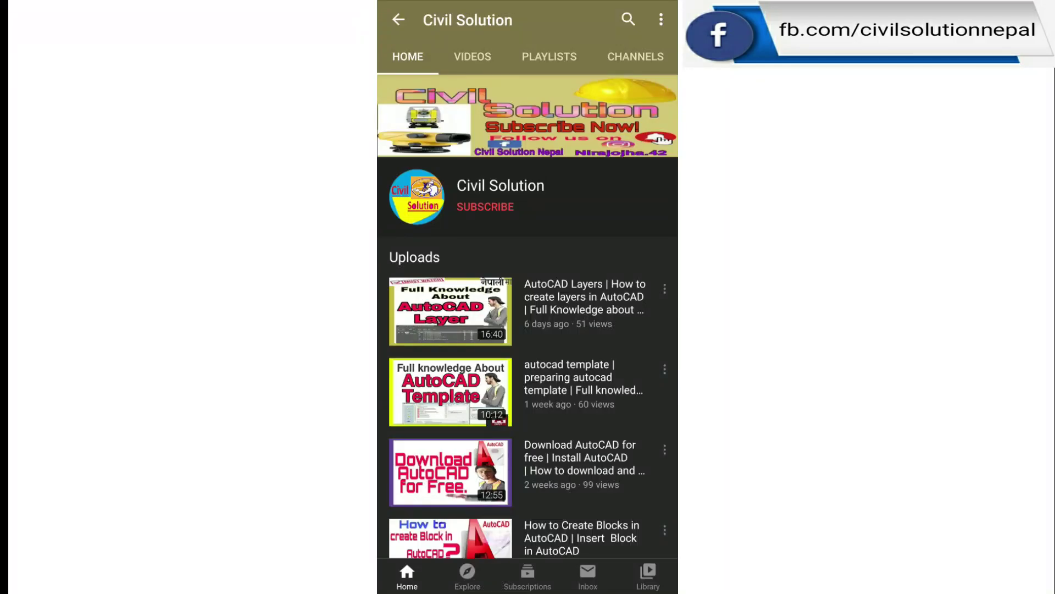
# Subscribe to Civil Solution with the notification bell set to All.
pyautogui.click(485, 206)
pyautogui.click(657, 205)
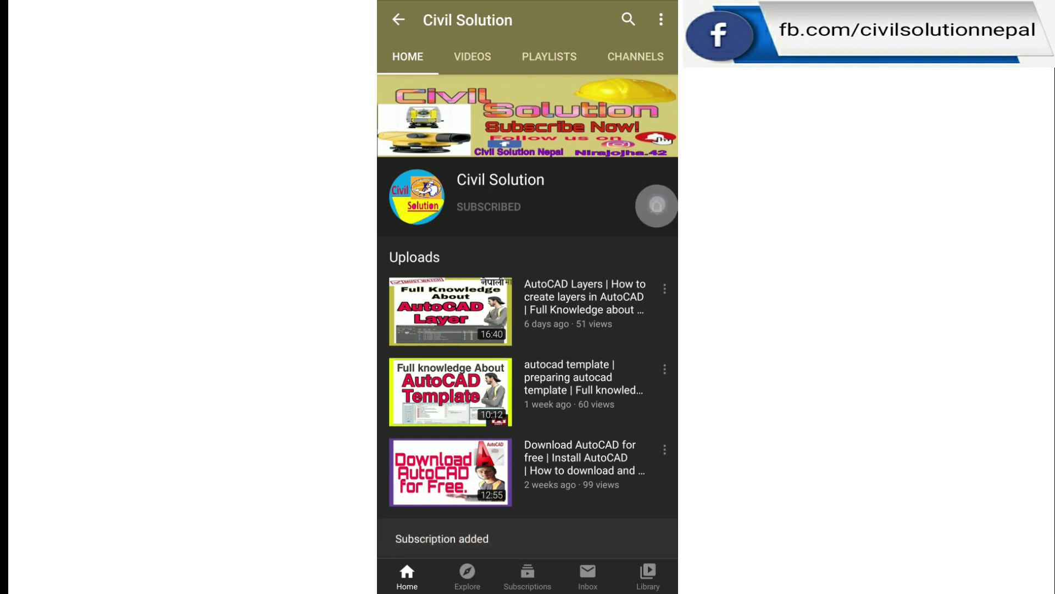
pyautogui.click(618, 168)
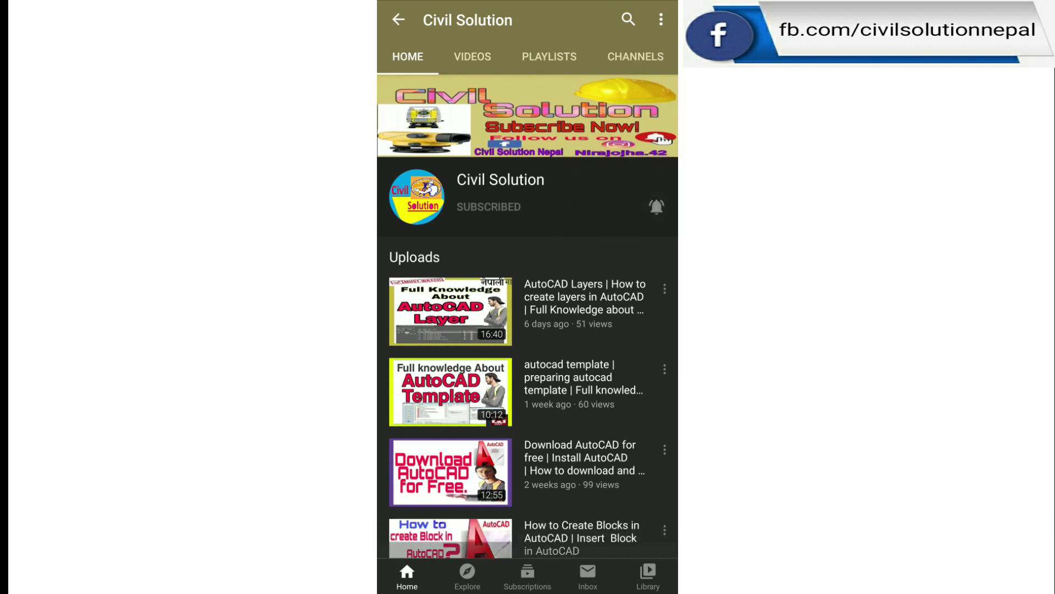